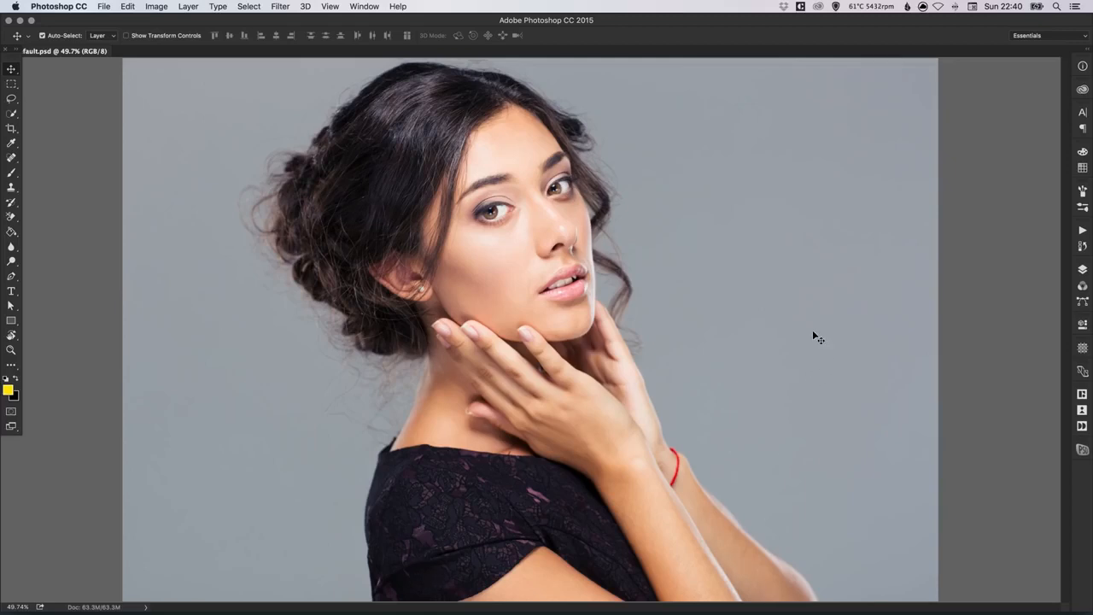
# Convert the locked Background into a regular layer named "Woman".
pyautogui.click(1083, 269)
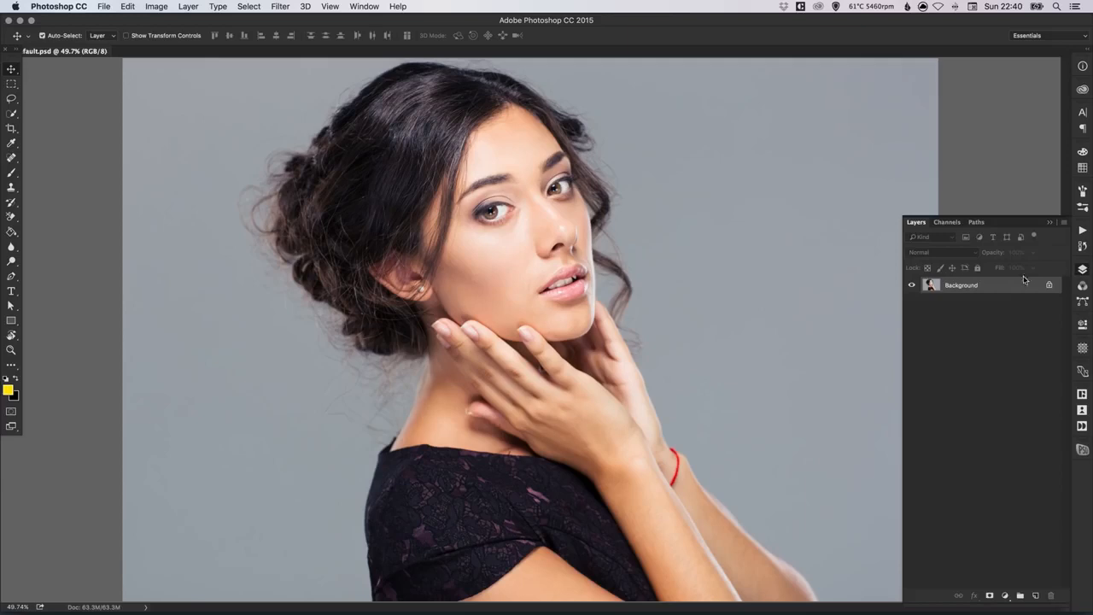
pyautogui.doubleClick(958, 287)
pyautogui.write('Woman')
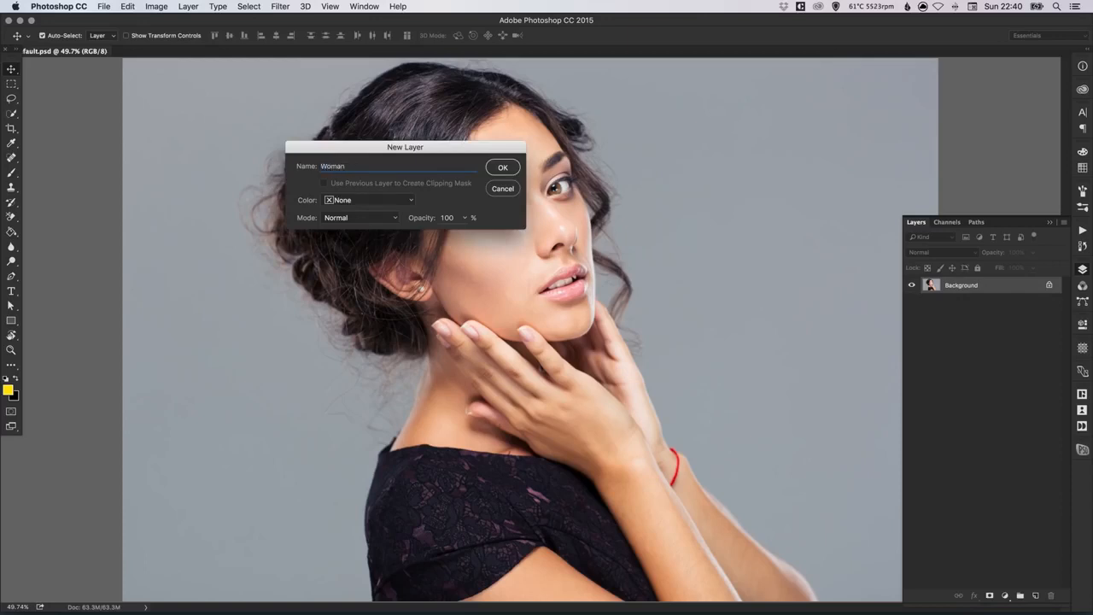
pyautogui.press('Return')
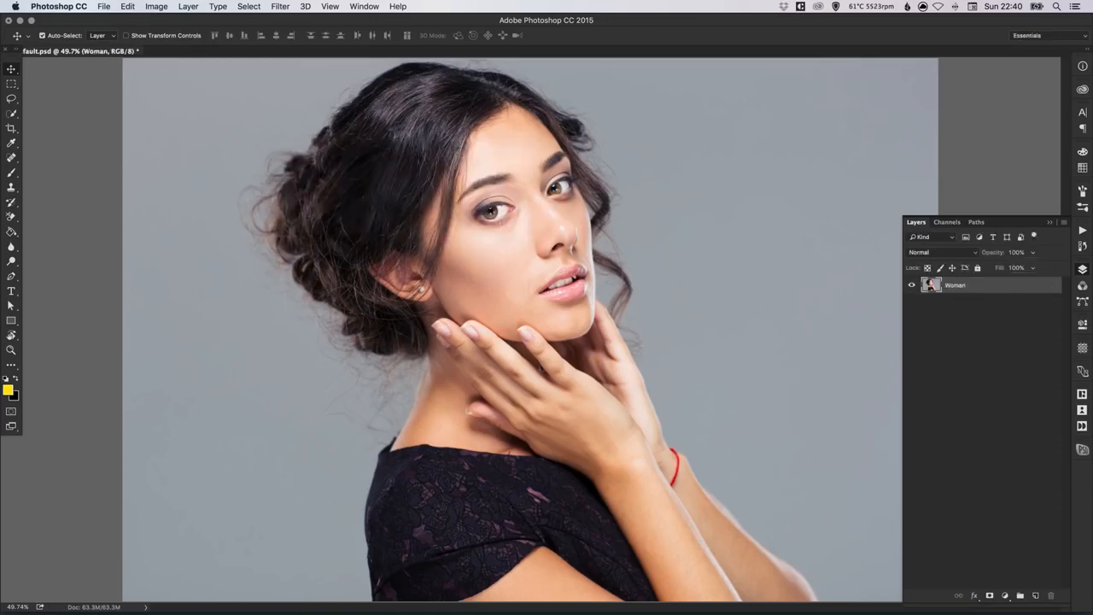
# Add a new layer beneath the Woman layer and fill it with yellow #ffde00.
pyautogui.click(1036, 596)
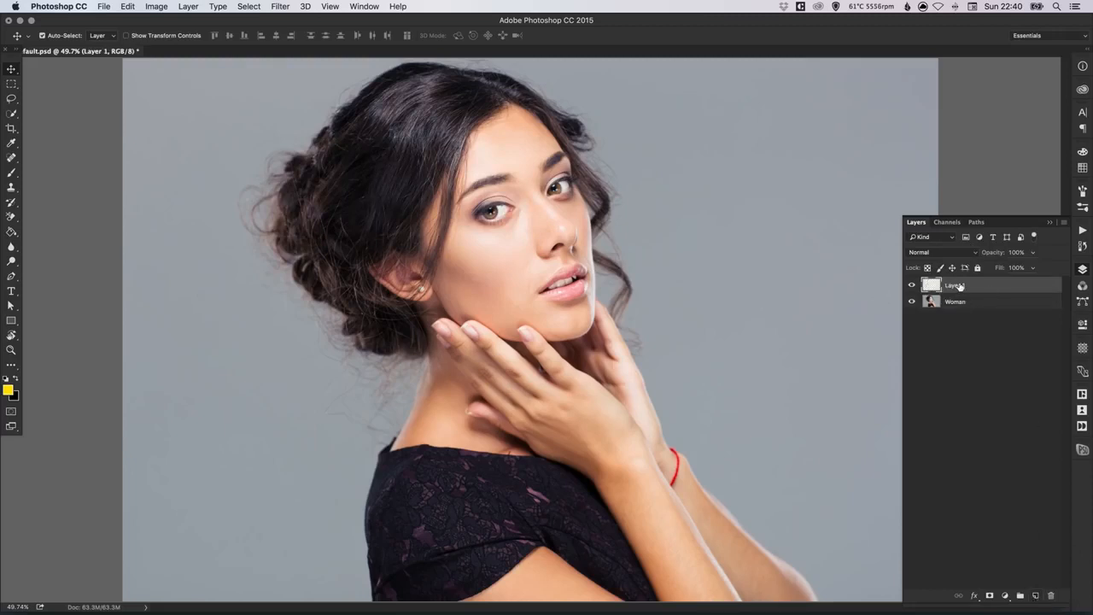
pyautogui.moveTo(958, 299); pyautogui.dragTo(959, 311)
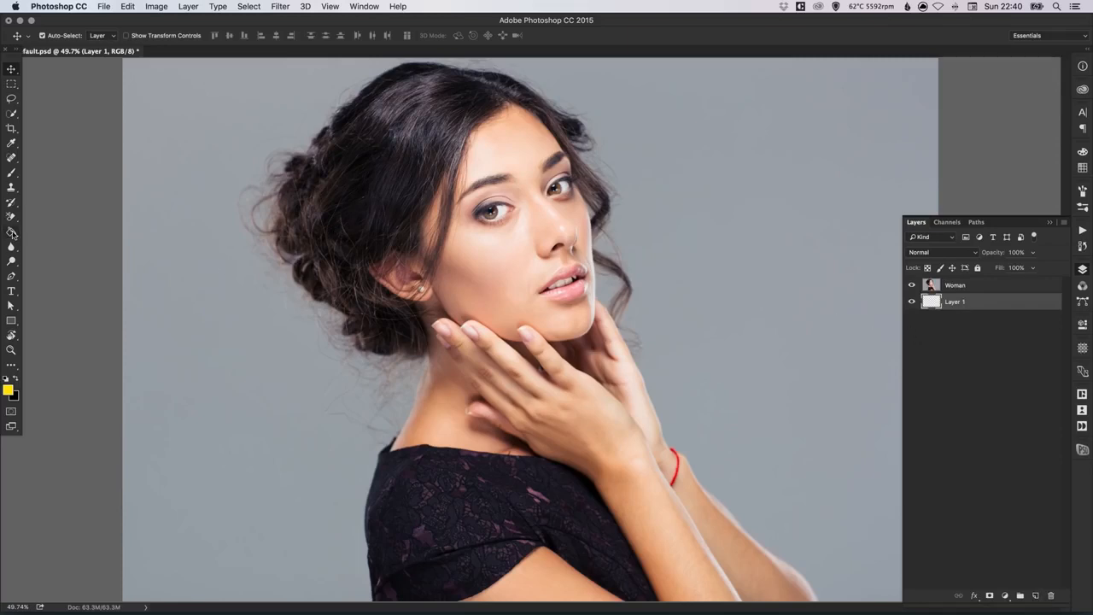
pyautogui.press('i')
pyautogui.click(8, 390)
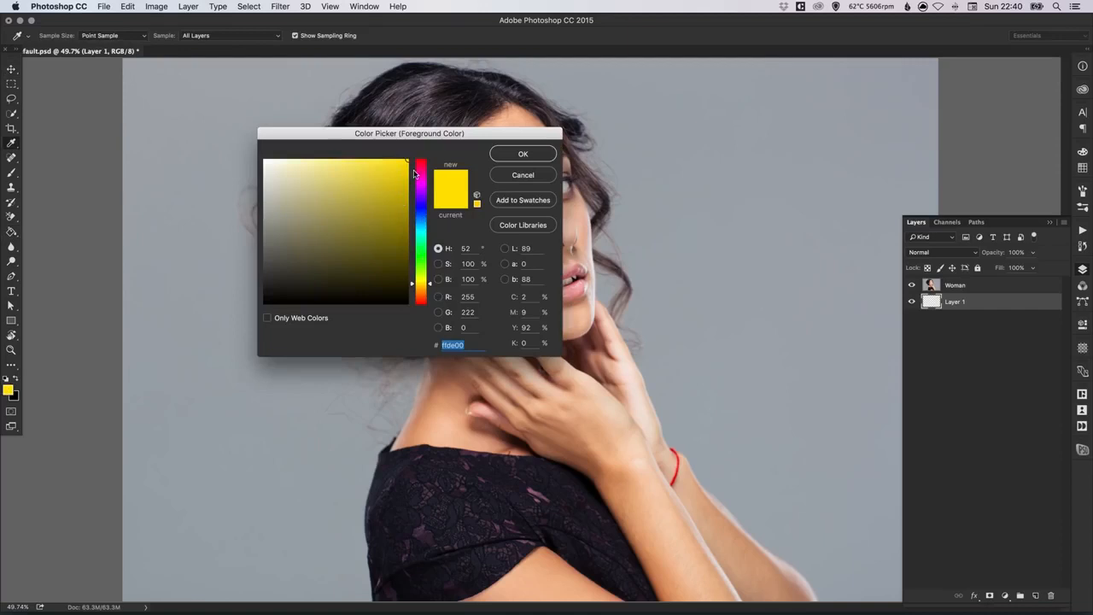
pyautogui.click(522, 155)
pyautogui.press('g')
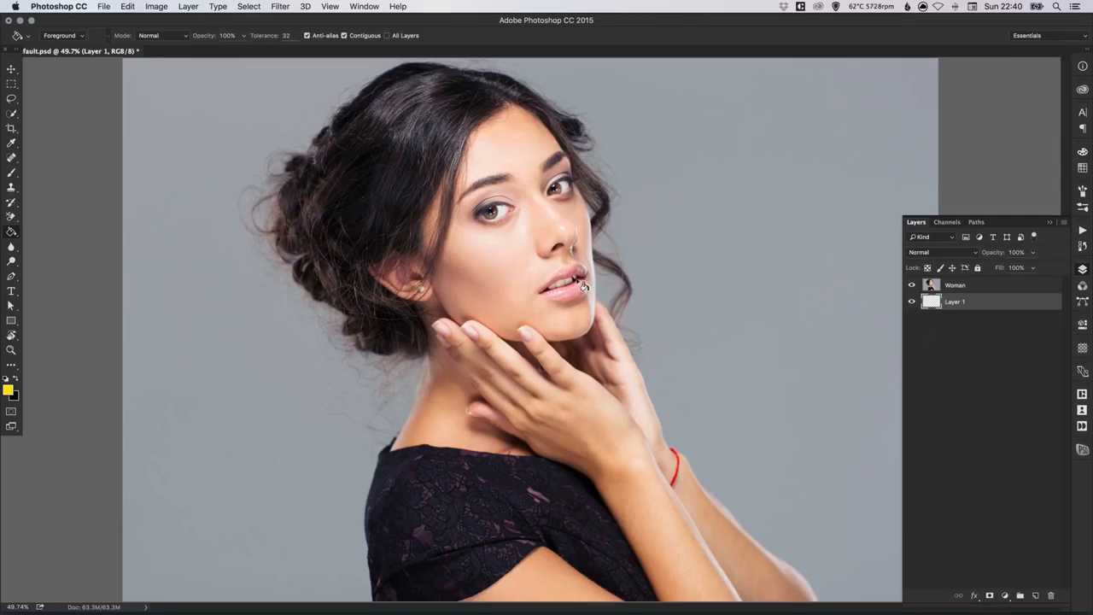
pyautogui.click(581, 286)
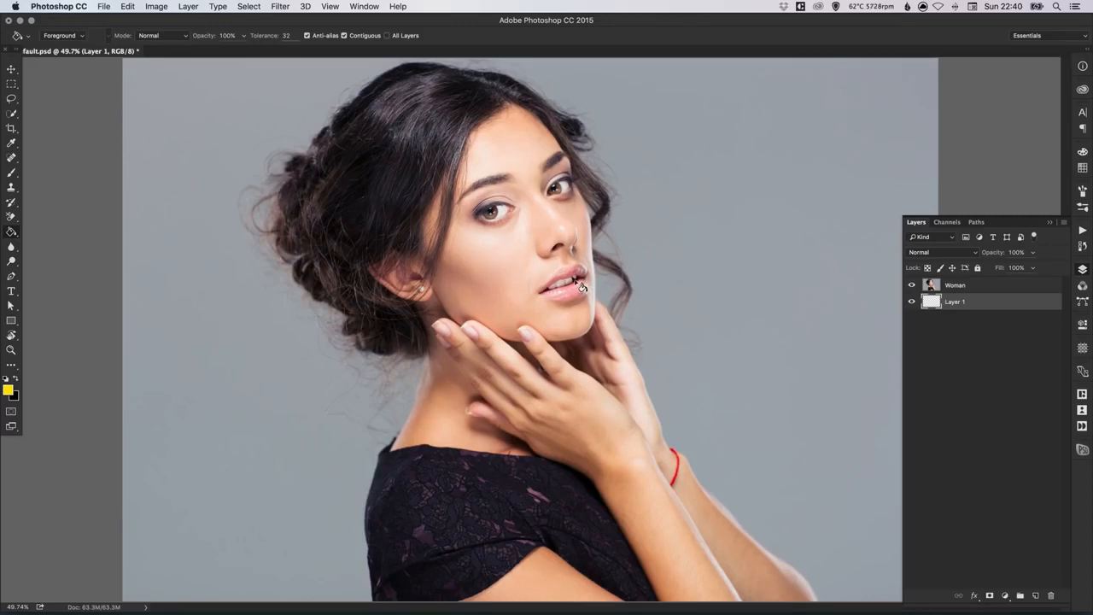
# Rename the yellow fill layer to "Awesome Bright Colour".
pyautogui.doubleClick(955, 302)
pyautogui.write('Av')
pyautogui.write('esome Brigth Colour')
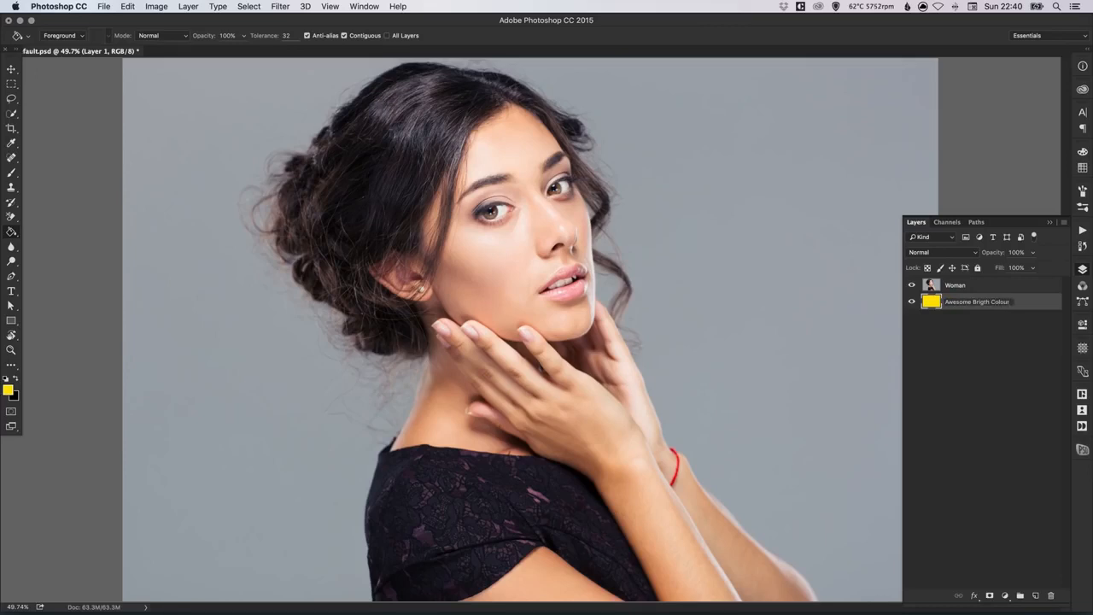
pyautogui.press('BackSpace')
pyautogui.press('BackSpace')
pyautogui.press('BackSpace')
pyautogui.press('BackSpace')
pyautogui.press('BackSpace')
pyautogui.press('BackSpace')
pyautogui.press('BackSpace')
pyautogui.press('BackSpace')
pyautogui.press('BackSpace')
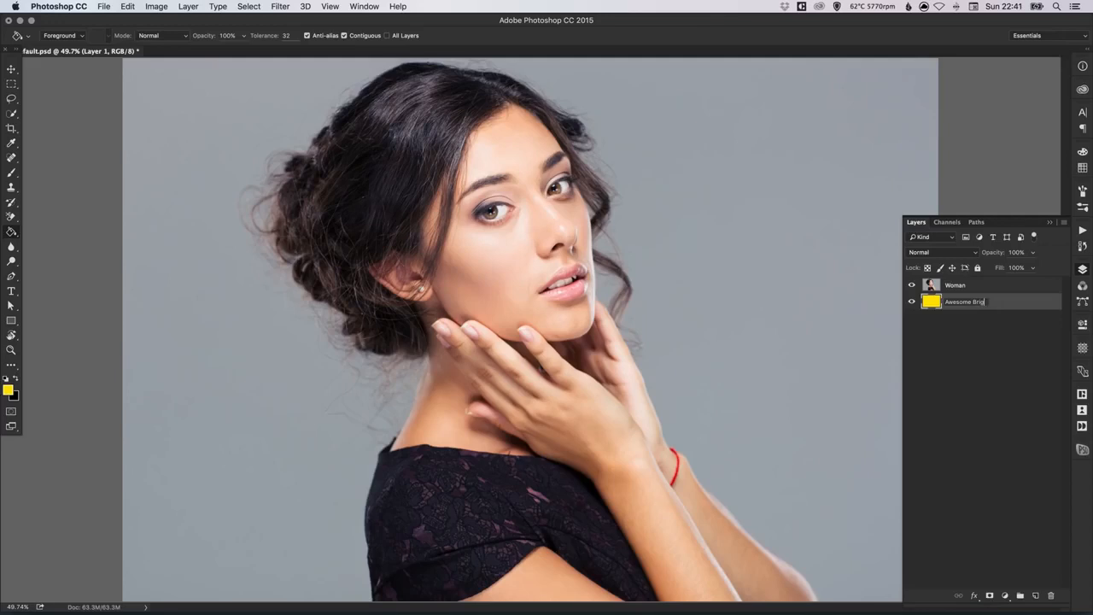
pyautogui.write('ight Colour')
pyautogui.press('Return')
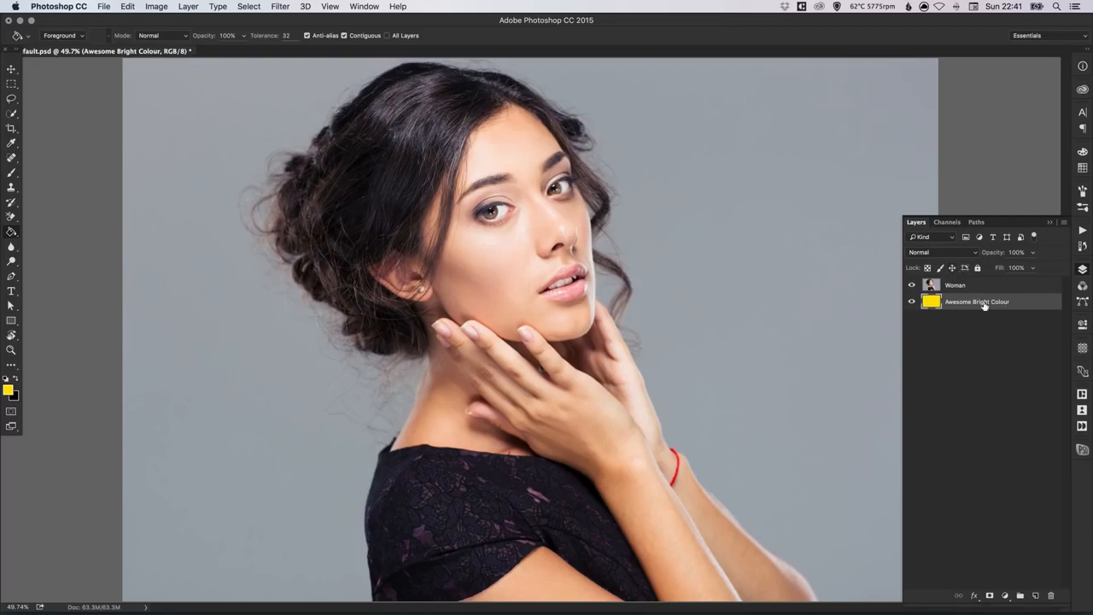
# Make the Woman layer active and choose the Background Eraser tool.
pyautogui.click(962, 286)
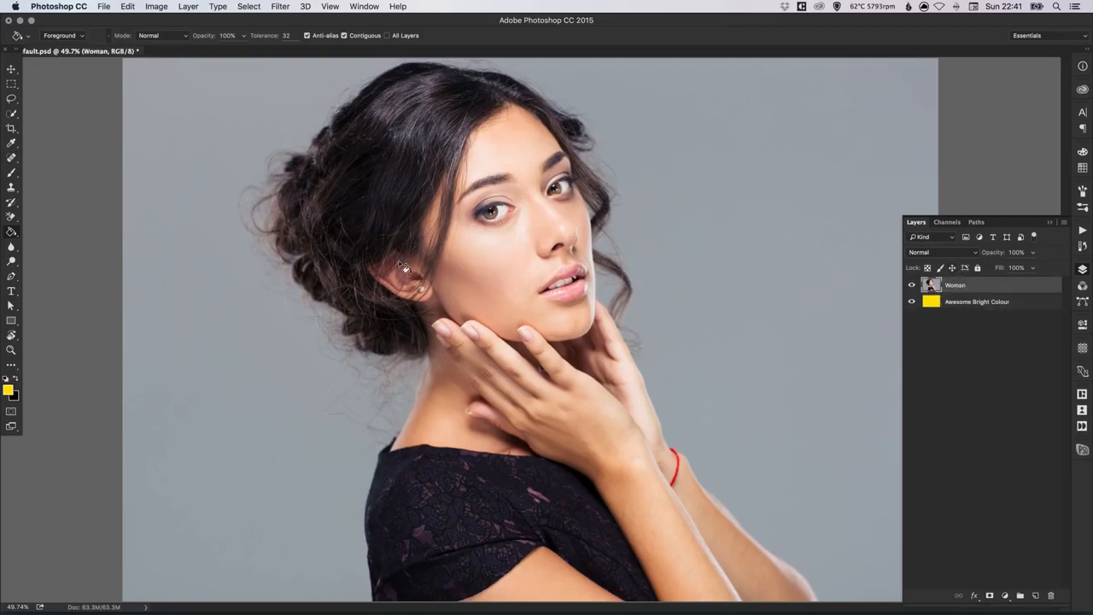
pyautogui.click(10, 218)
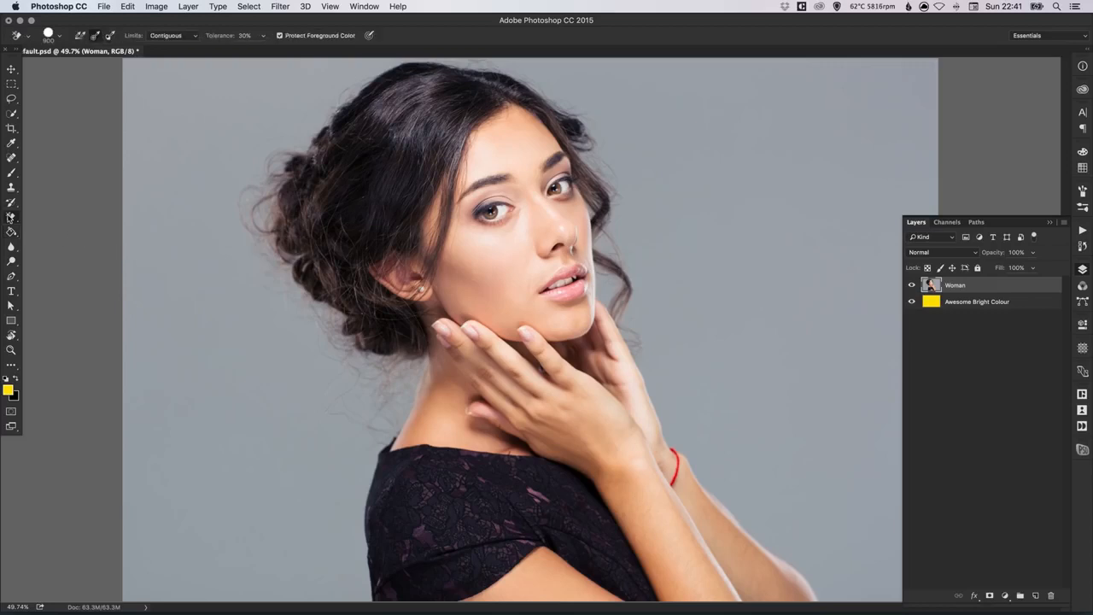
pyautogui.click(10, 218)
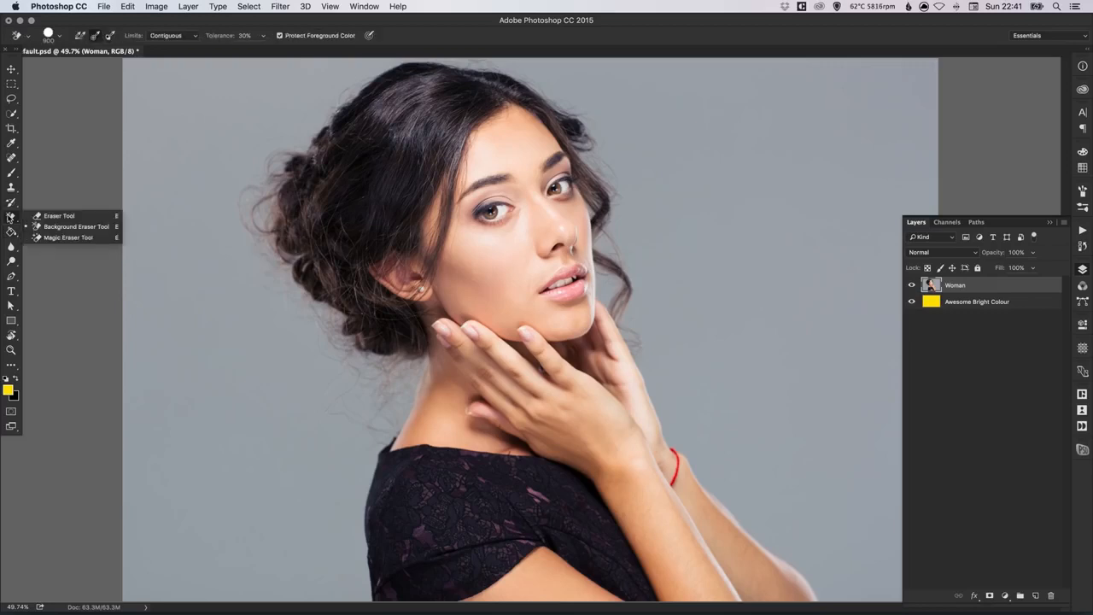
pyautogui.click(68, 229)
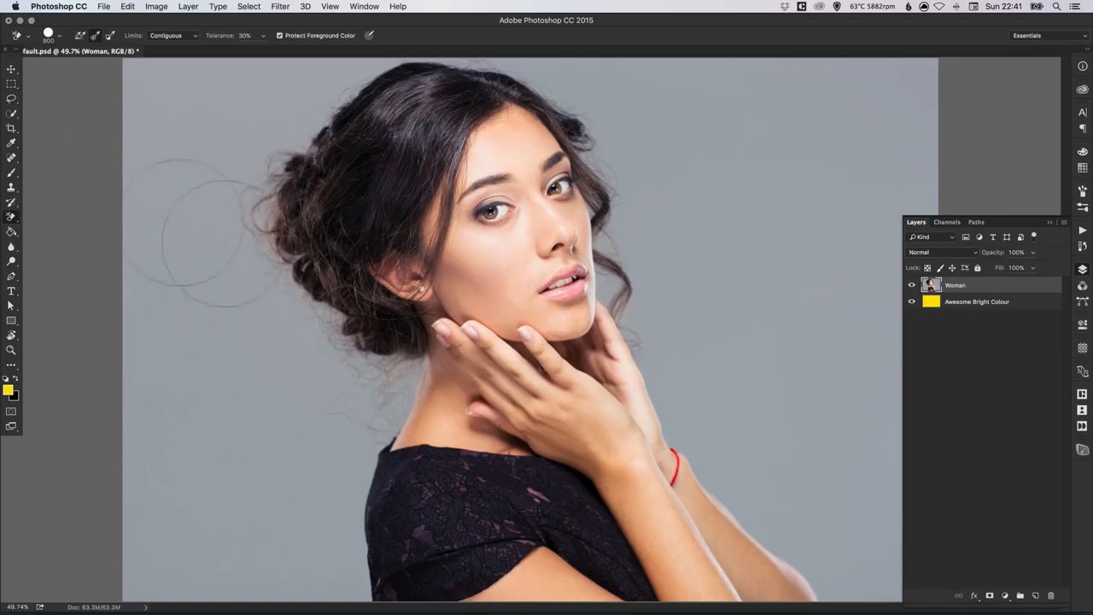
# Adjust the Background Eraser's brush size to 700.
pyautogui.press('[')
pyautogui.press('[')
pyautogui.press('[')
pyautogui.press('[')
pyautogui.press('[')
pyautogui.press('[')
pyautogui.press('[')
pyautogui.press(']')
pyautogui.press(']')
pyautogui.press(']')
pyautogui.press(']')
pyautogui.press(']')
pyautogui.press(']')
pyautogui.press(']')
pyautogui.press(']')
pyautogui.press(']')
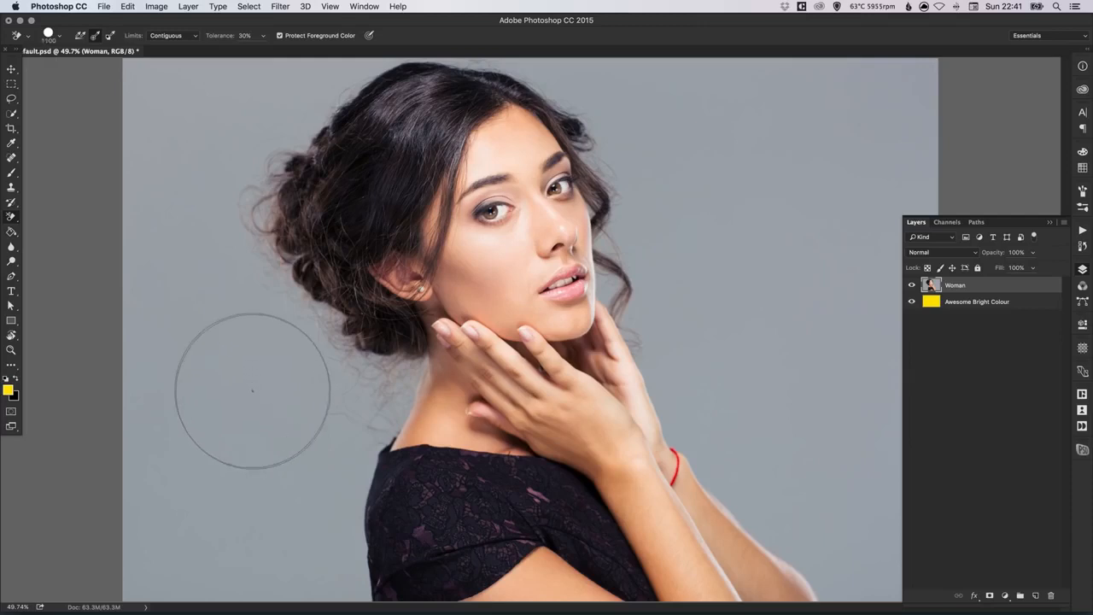
pyautogui.press('[')
pyautogui.press('[')
pyautogui.press('[')
pyautogui.press('[')
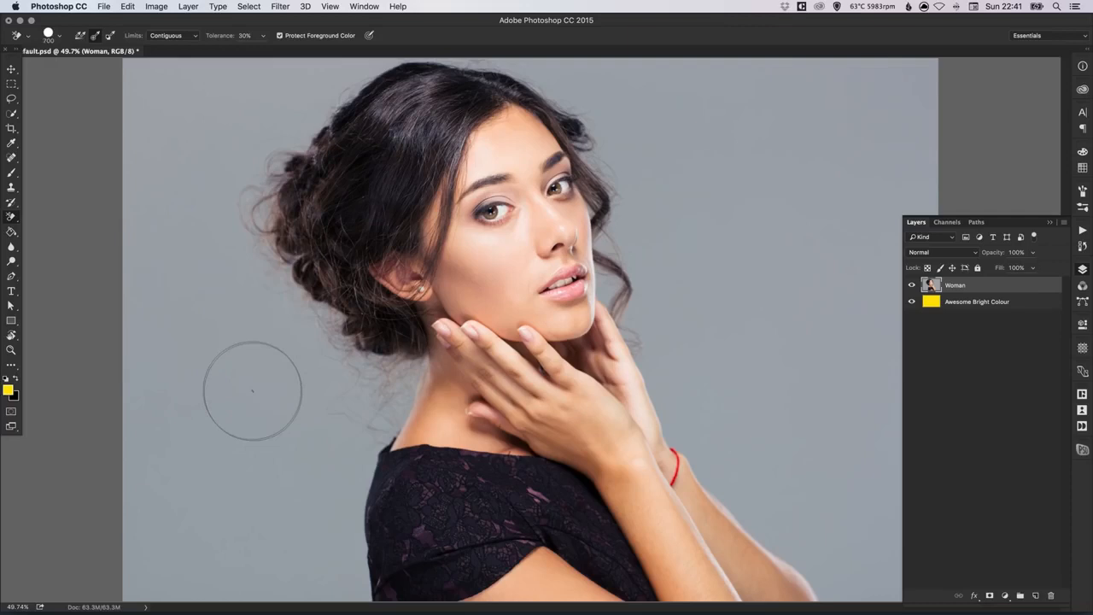
# Configure the Background Eraser to sample once with contiguous limits.
pyautogui.click(95, 38)
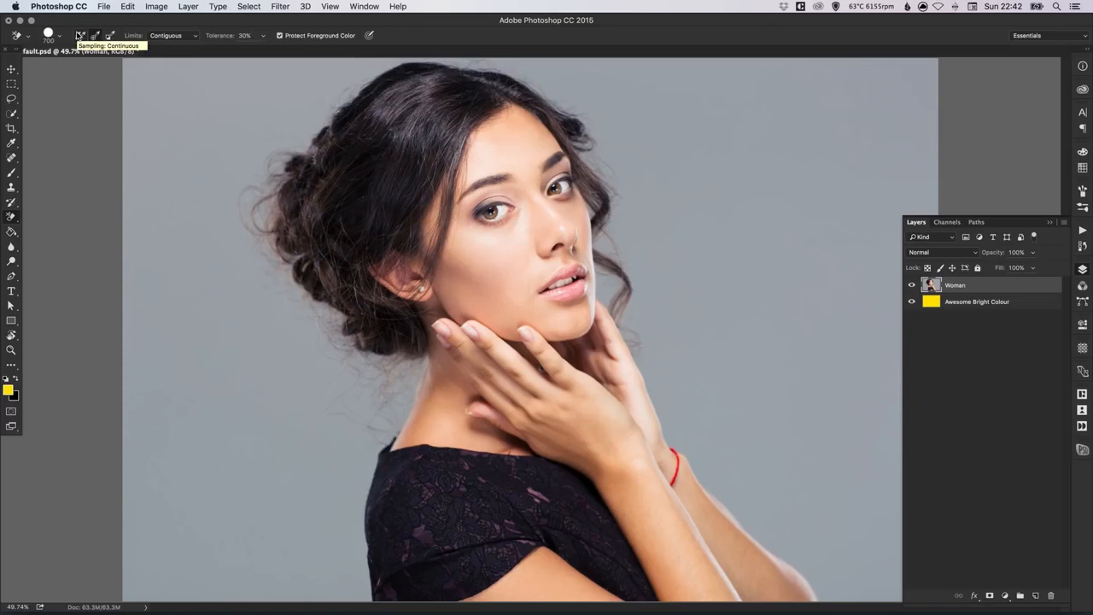
pyautogui.click(94, 35)
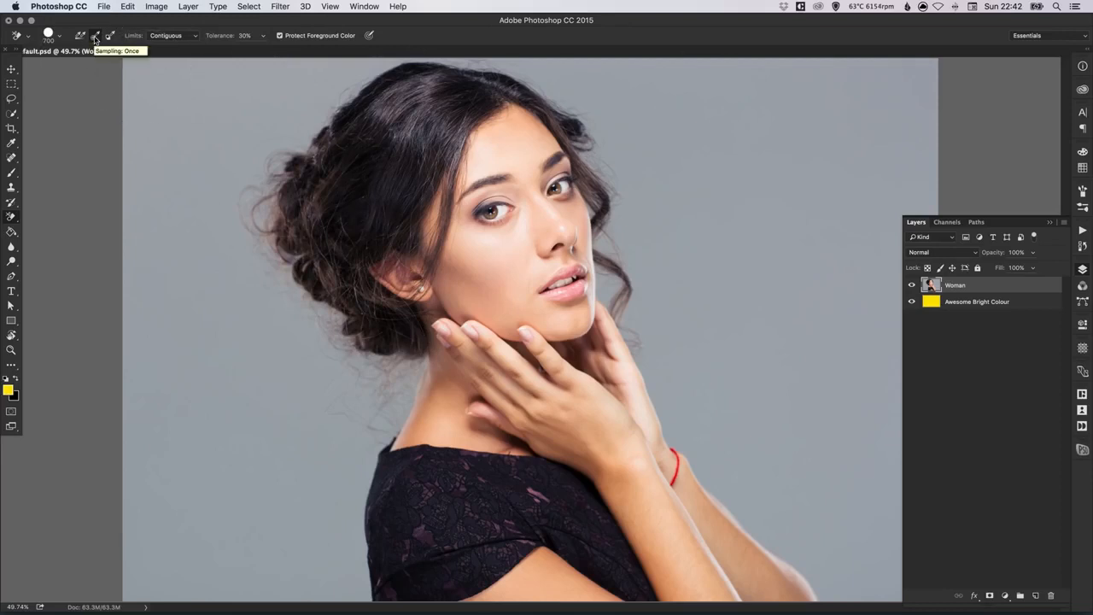
pyautogui.click(166, 36)
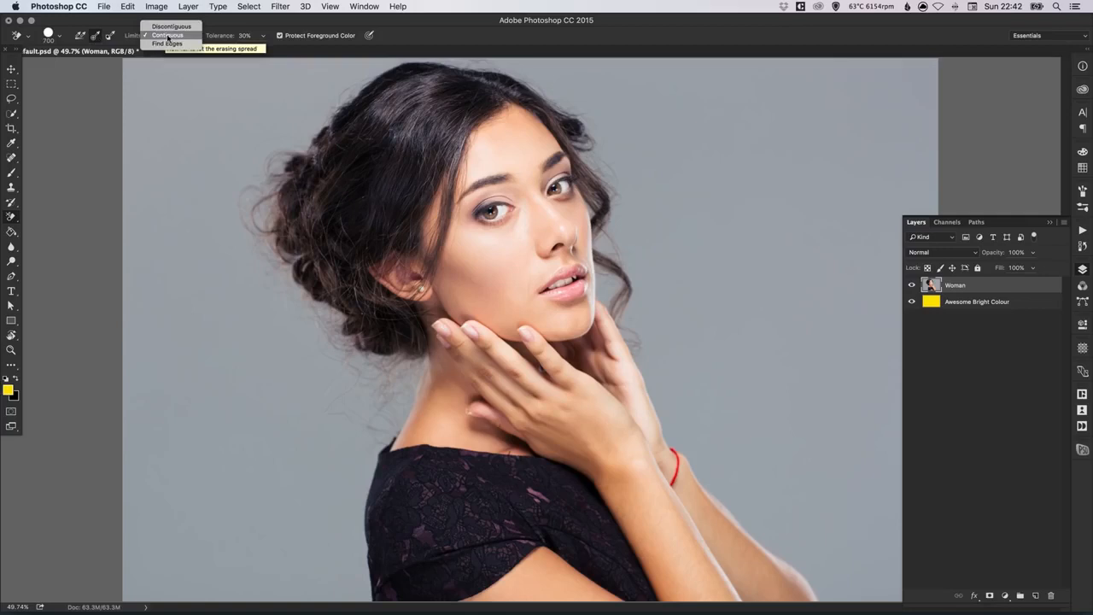
pyautogui.click(167, 39)
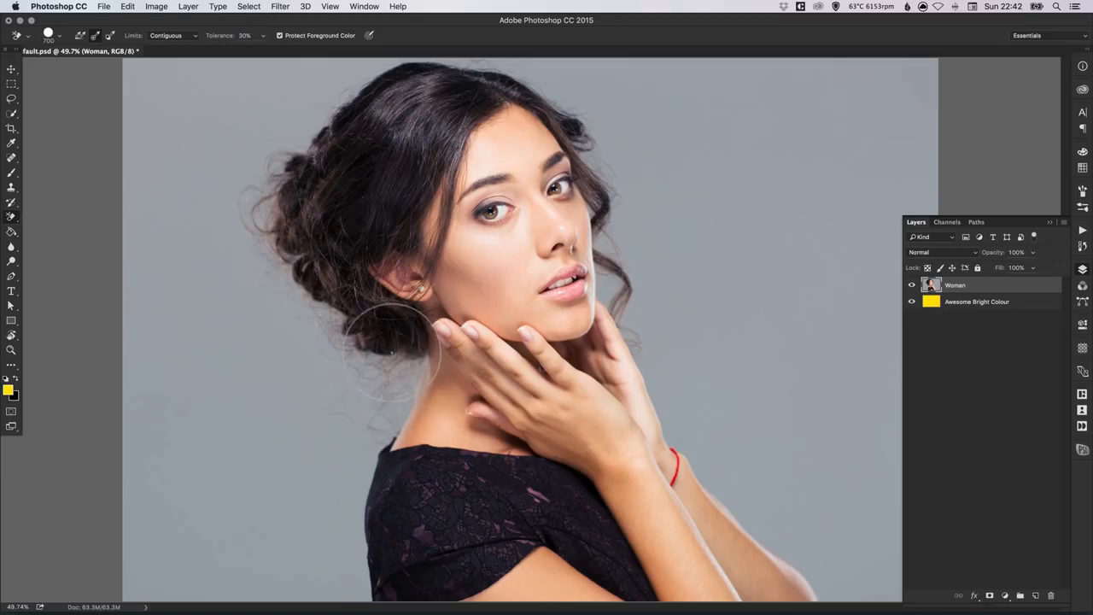
# Try erasing the grey backdrop beside the woman's hair bun at 5% tolerance, then undo the erasing.
pyautogui.click(242, 35)
pyautogui.write('5')
pyautogui.press('Return')
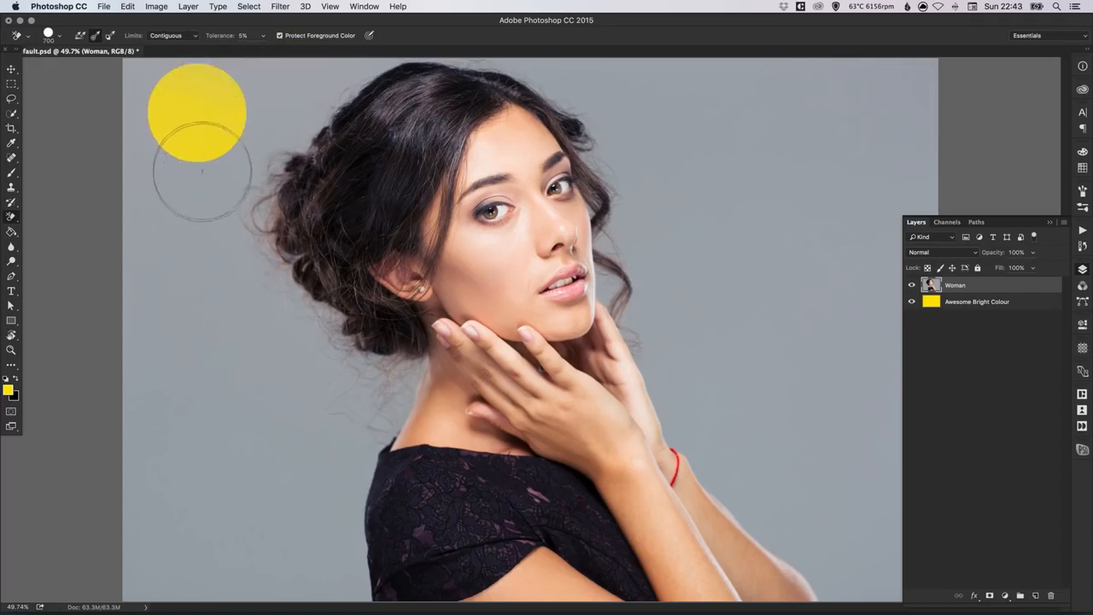
pyautogui.moveTo(200, 176)
pyautogui.mouseDown()
pyautogui.moveTo(231, 239)
pyautogui.moveTo(281, 175)
pyautogui.moveTo(263, 218)
pyautogui.moveTo(265, 178)
pyautogui.moveTo(286, 132)
pyautogui.moveTo(338, 81)
pyautogui.moveTo(266, 173)
pyautogui.moveTo(254, 208)
pyautogui.moveTo(267, 273)
pyautogui.moveTo(251, 220)
pyautogui.moveTo(304, 320)
pyautogui.moveTo(335, 336)
pyautogui.moveTo(271, 282)
pyautogui.moveTo(259, 193)
pyautogui.moveTo(288, 145)
pyautogui.moveTo(248, 229)
pyautogui.moveTo(360, 373)
pyautogui.moveTo(280, 288)
pyautogui.moveTo(249, 179)
pyautogui.moveTo(278, 148)
pyautogui.moveTo(280, 312)
pyautogui.mouseUp()
pyautogui.press('super+z')
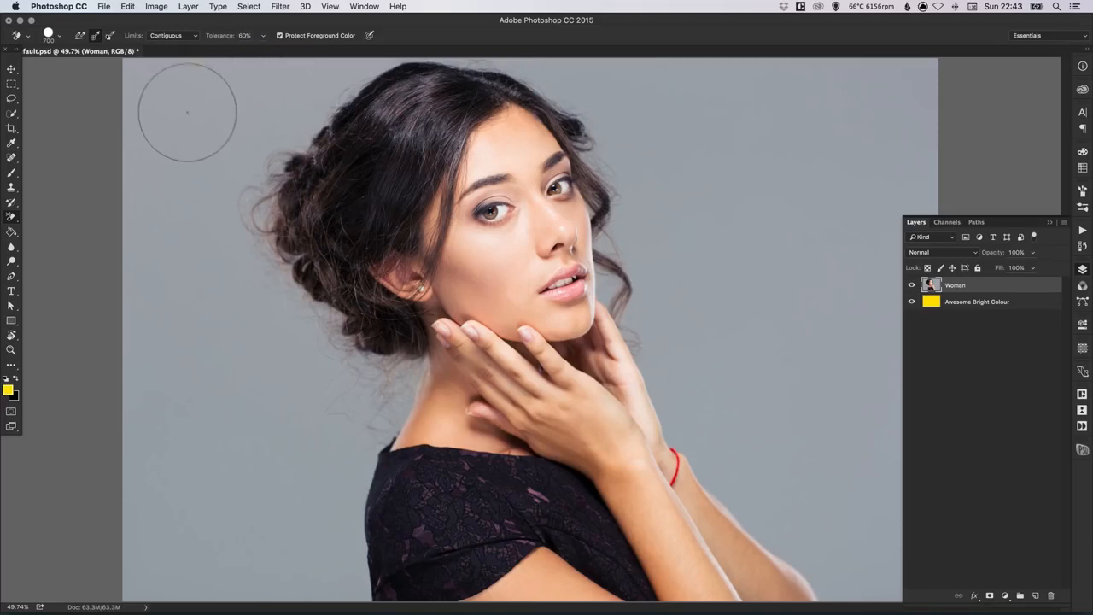
# Try erasing the grey backdrop around and into the hair bun at 60% tolerance, then undo the erasing.
pyautogui.moveTo(187, 112)
pyautogui.mouseDown()
pyautogui.moveTo(177, 215)
pyautogui.moveTo(195, 147)
pyautogui.moveTo(174, 206)
pyautogui.moveTo(236, 131)
pyautogui.moveTo(296, 92)
pyautogui.moveTo(300, 269)
pyautogui.moveTo(316, 334)
pyautogui.mouseUp()
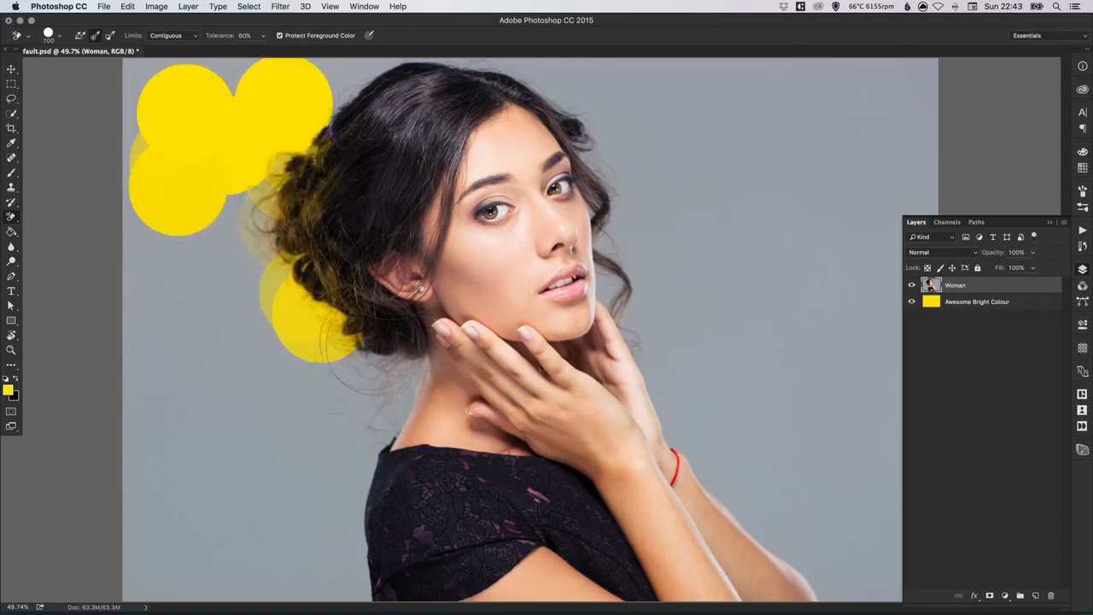
pyautogui.moveTo(376, 360)
pyautogui.mouseDown()
pyautogui.moveTo(388, 537)
pyautogui.moveTo(404, 431)
pyautogui.moveTo(400, 451)
pyautogui.moveTo(435, 376)
pyautogui.moveTo(396, 432)
pyautogui.moveTo(444, 367)
pyautogui.moveTo(410, 277)
pyautogui.moveTo(363, 192)
pyautogui.mouseUp()
pyautogui.hotkey('ctrl', 'z')
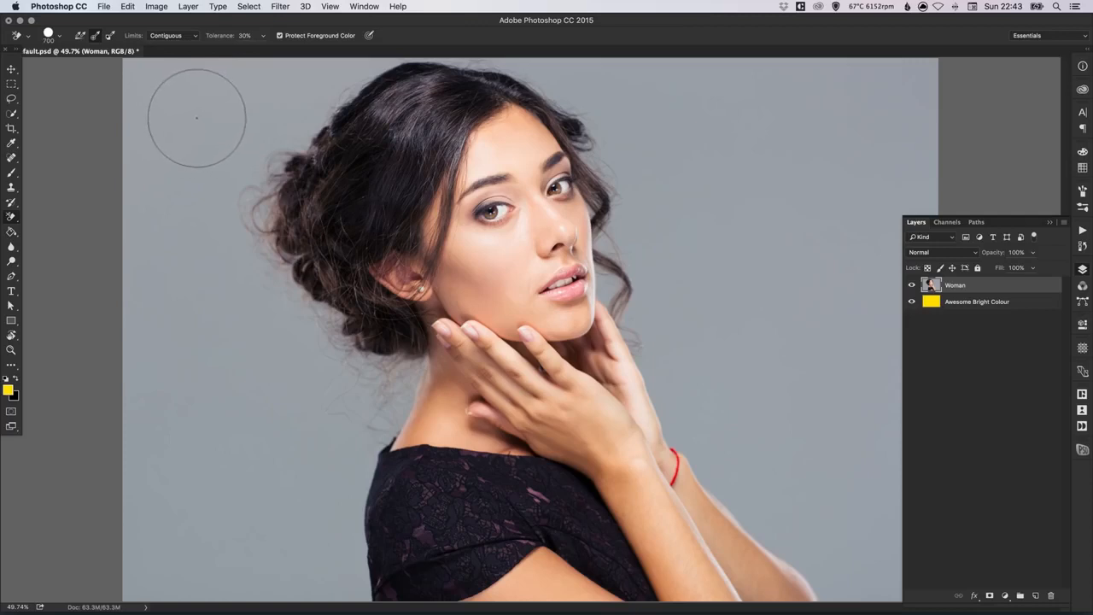
# Erase the grey backdrop all around the woman with the Background Eraser at 30% tolerance.
pyautogui.moveTo(194, 118)
pyautogui.mouseDown()
pyautogui.moveTo(149, 69)
pyautogui.moveTo(150, 166)
pyautogui.moveTo(212, 104)
pyautogui.moveTo(233, 56)
pyautogui.moveTo(284, 66)
pyautogui.moveTo(297, 100)
pyautogui.moveTo(293, 147)
pyautogui.moveTo(281, 134)
pyautogui.moveTo(317, 85)
pyautogui.moveTo(350, 73)
pyautogui.moveTo(252, 81)
pyautogui.moveTo(298, 78)
pyautogui.moveTo(303, 51)
pyautogui.moveTo(291, 62)
pyautogui.moveTo(308, 81)
pyautogui.moveTo(297, 81)
pyautogui.moveTo(259, 178)
pyautogui.moveTo(259, 235)
pyautogui.moveTo(316, 315)
pyautogui.moveTo(333, 363)
pyautogui.moveTo(398, 376)
pyautogui.moveTo(337, 515)
pyautogui.moveTo(355, 434)
pyautogui.moveTo(344, 526)
pyautogui.moveTo(285, 416)
pyautogui.moveTo(290, 547)
pyautogui.moveTo(142, 272)
pyautogui.moveTo(208, 189)
pyautogui.moveTo(223, 138)
pyautogui.moveTo(210, 232)
pyautogui.mouseUp()
pyautogui.moveTo(284, 155)
pyautogui.mouseDown()
pyautogui.moveTo(344, 85)
pyautogui.moveTo(455, 39)
pyautogui.moveTo(455, 13)
pyautogui.moveTo(445, 60)
pyautogui.moveTo(591, 102)
pyautogui.moveTo(643, 288)
pyautogui.moveTo(625, 308)
pyautogui.moveTo(638, 299)
pyautogui.moveTo(649, 442)
pyautogui.moveTo(673, 504)
pyautogui.moveTo(737, 526)
pyautogui.moveTo(744, 410)
pyautogui.mouseUp()
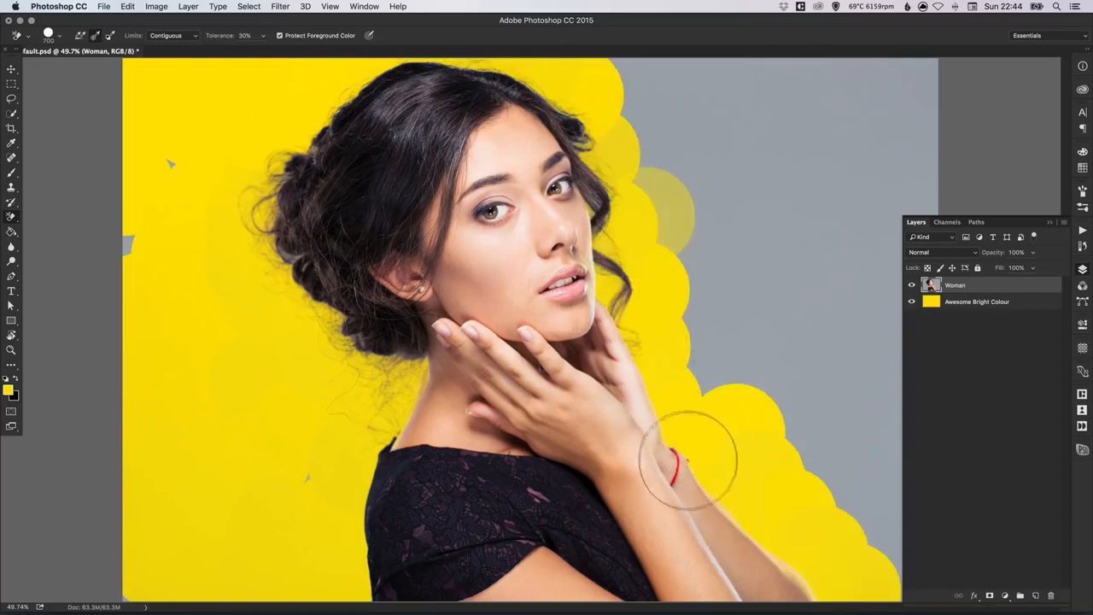
pyautogui.moveTo(598, 230); pyautogui.dragTo(611, 158)
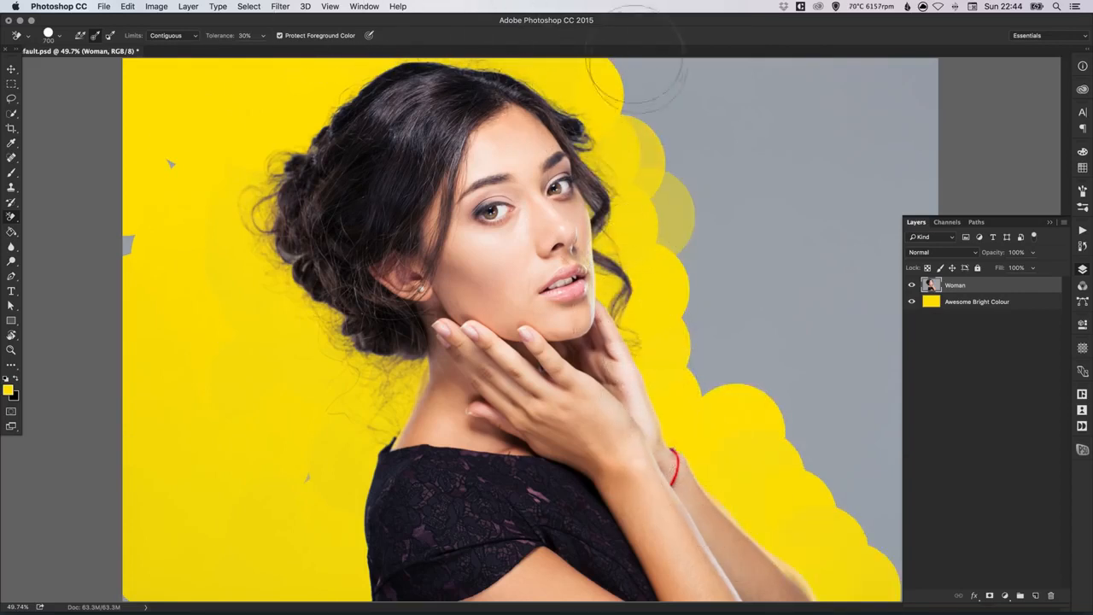
pyautogui.moveTo(637, 62)
pyautogui.mouseDown()
pyautogui.moveTo(728, 306)
pyautogui.moveTo(722, 274)
pyautogui.moveTo(691, 445)
pyautogui.moveTo(730, 423)
pyautogui.moveTo(726, 218)
pyautogui.moveTo(701, 200)
pyautogui.moveTo(688, 148)
pyautogui.moveTo(694, 60)
pyautogui.moveTo(734, 81)
pyautogui.moveTo(756, 119)
pyautogui.moveTo(777, 129)
pyautogui.moveTo(799, 256)
pyautogui.moveTo(790, 332)
pyautogui.moveTo(845, 506)
pyautogui.moveTo(833, 299)
pyautogui.mouseUp()
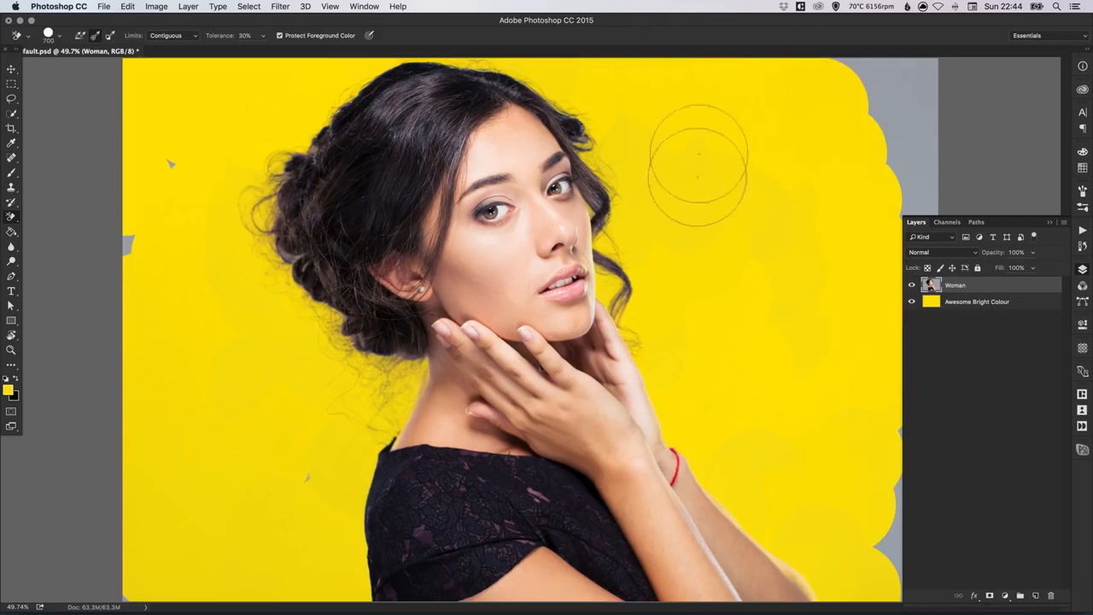
pyautogui.moveTo(699, 176)
pyautogui.mouseDown()
pyautogui.moveTo(798, 496)
pyautogui.moveTo(883, 519)
pyautogui.moveTo(898, 472)
pyautogui.moveTo(903, 269)
pyautogui.moveTo(799, 82)
pyautogui.moveTo(798, 229)
pyautogui.mouseUp()
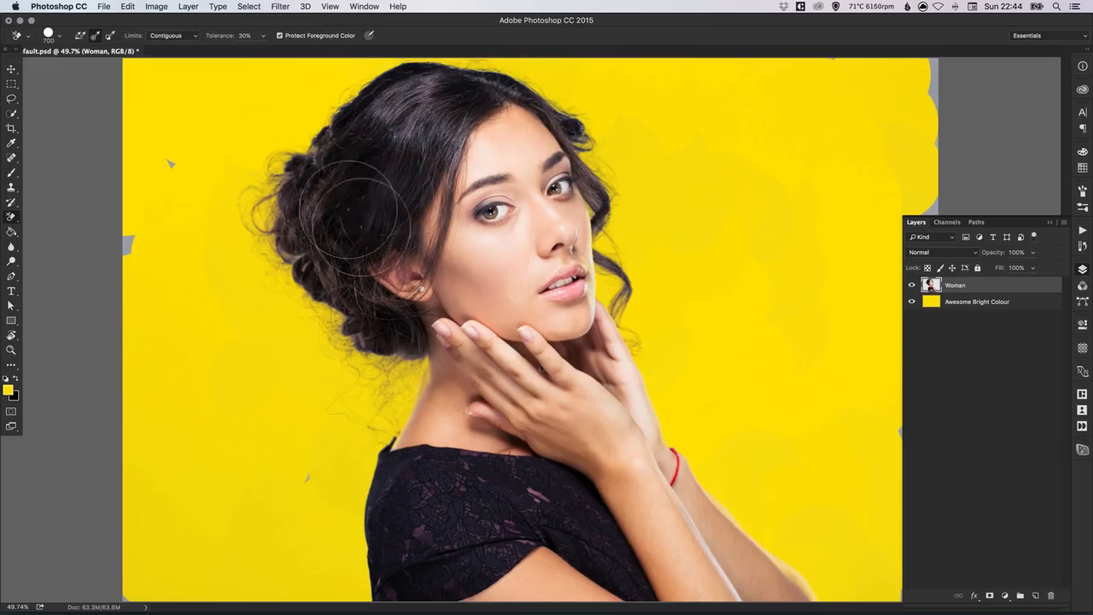
# Clean up the leftover grey specks behind the woman's back with the regular Eraser tool.
pyautogui.click(11, 217)
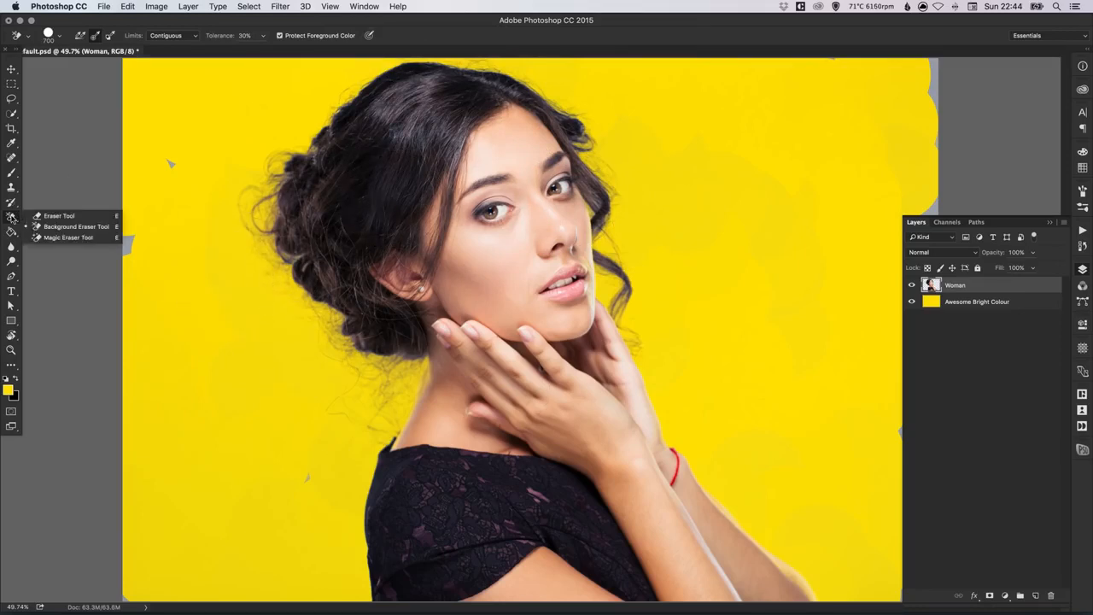
pyautogui.click(65, 219)
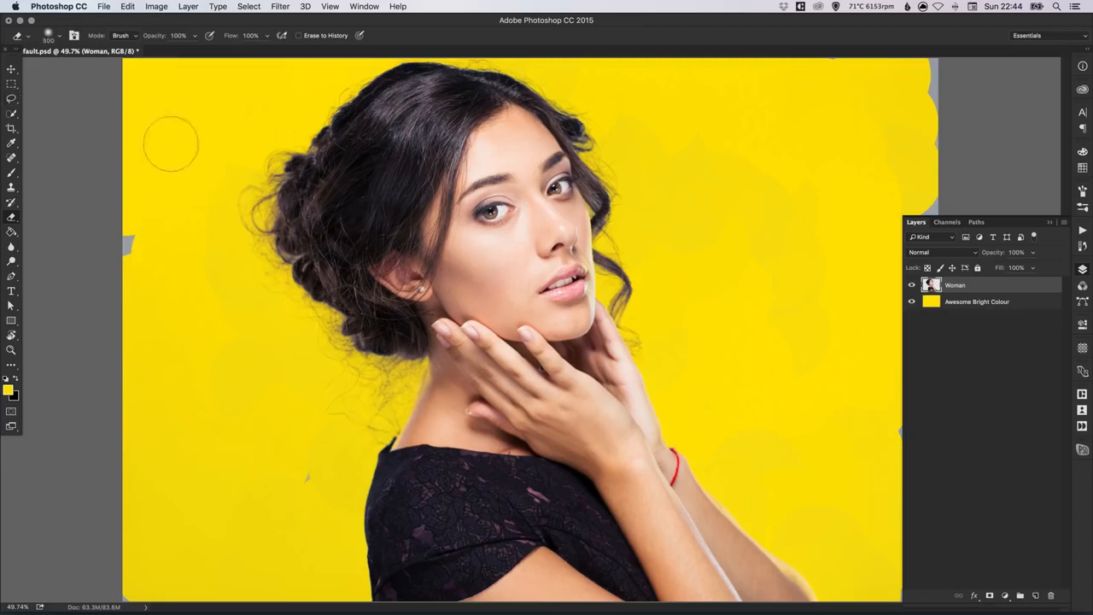
pyautogui.moveTo(146, 208); pyautogui.dragTo(231, 527)
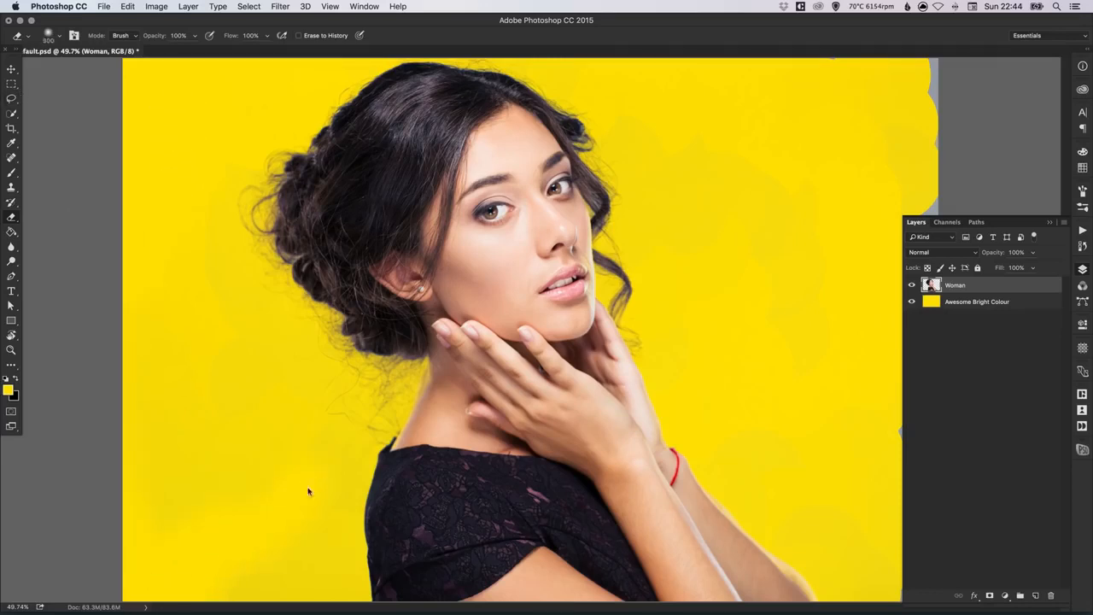
# Enlarge the eraser brush to 800 and remove the remaining grey residue in front of the woman out to the canvas edge.
pyautogui.press(']')
pyautogui.press(']')
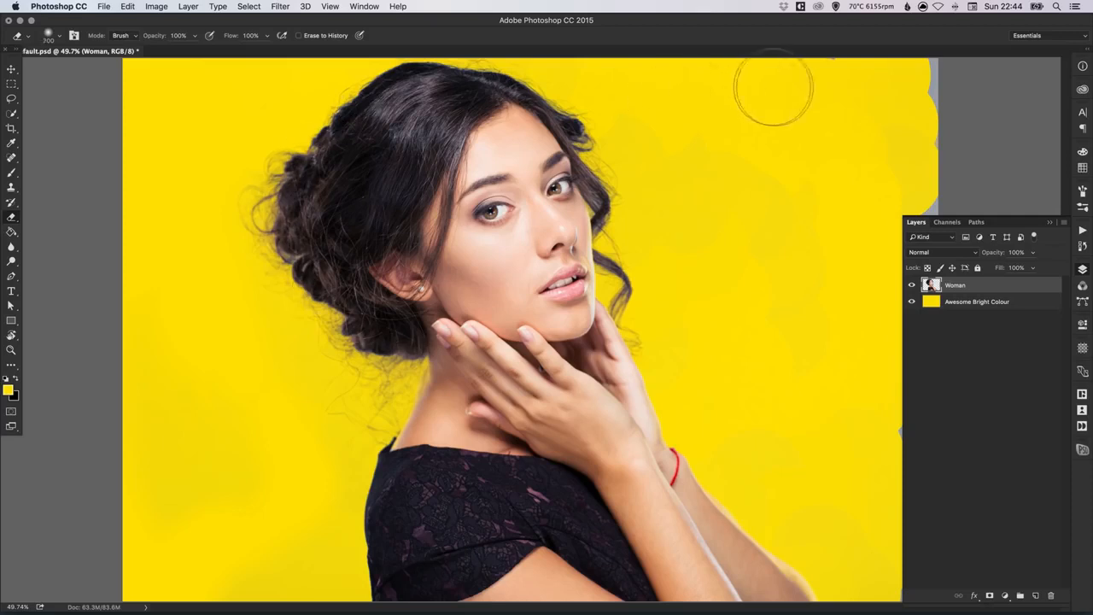
pyautogui.moveTo(650, 128)
pyautogui.mouseDown()
pyautogui.moveTo(829, 80)
pyautogui.moveTo(772, 117)
pyautogui.moveTo(884, 243)
pyautogui.moveTo(920, 452)
pyautogui.moveTo(903, 507)
pyautogui.mouseUp()
pyautogui.click(1083, 270)
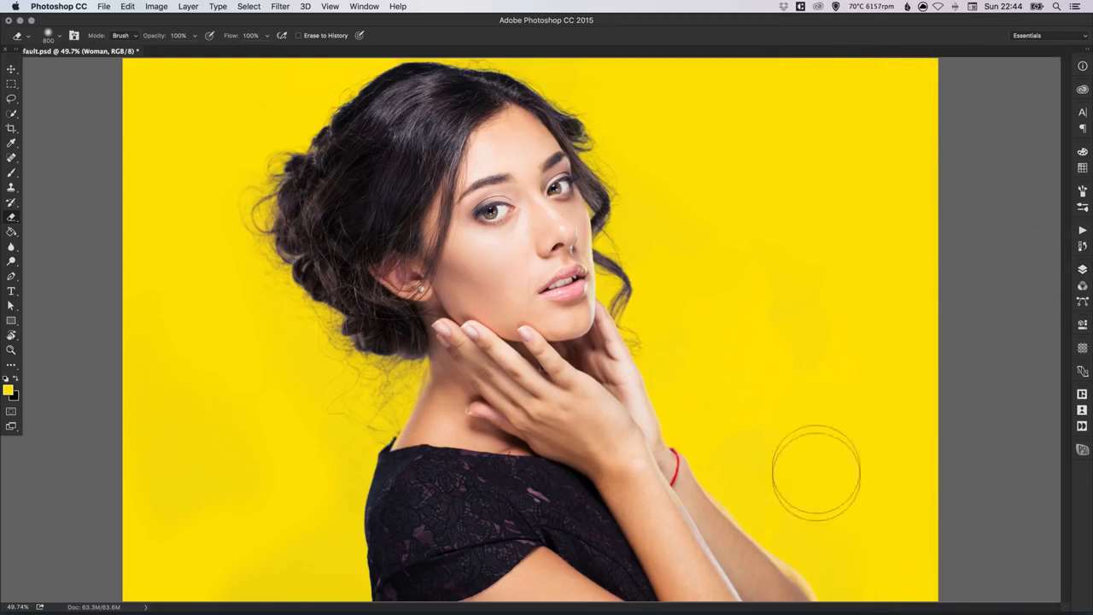
pyautogui.moveTo(816, 473)
pyautogui.mouseDown()
pyautogui.moveTo(772, 441)
pyautogui.moveTo(799, 486)
pyautogui.moveTo(860, 519)
pyautogui.moveTo(749, 435)
pyautogui.moveTo(750, 406)
pyautogui.moveTo(795, 347)
pyautogui.moveTo(853, 341)
pyautogui.mouseUp()
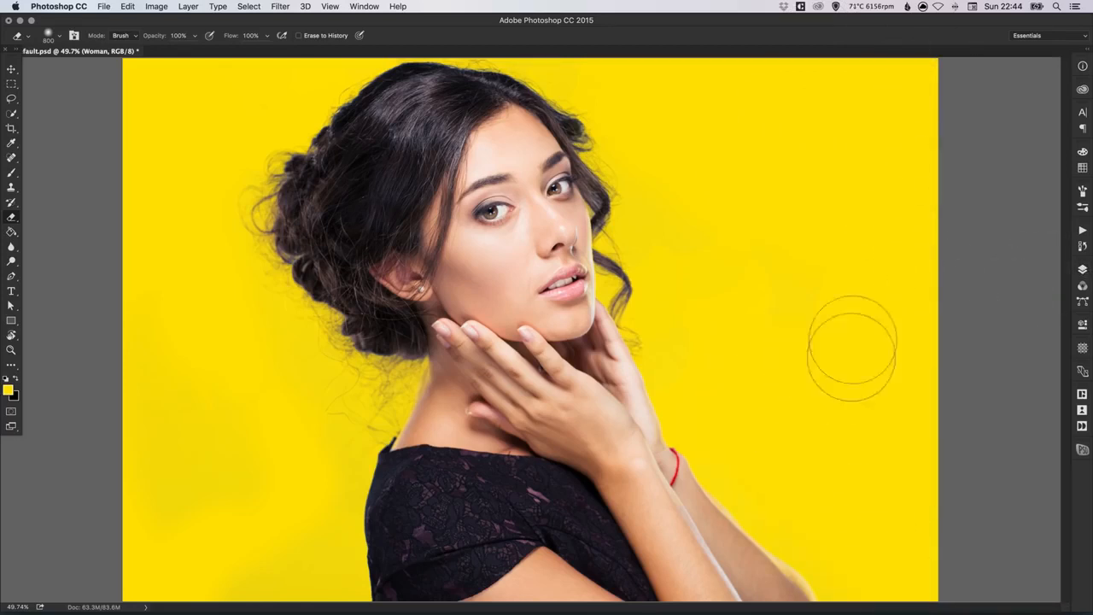
# Inspect the cutout edges around the woman's hair and face at 100% zoom, then return to the full image view.
pyautogui.press('v')
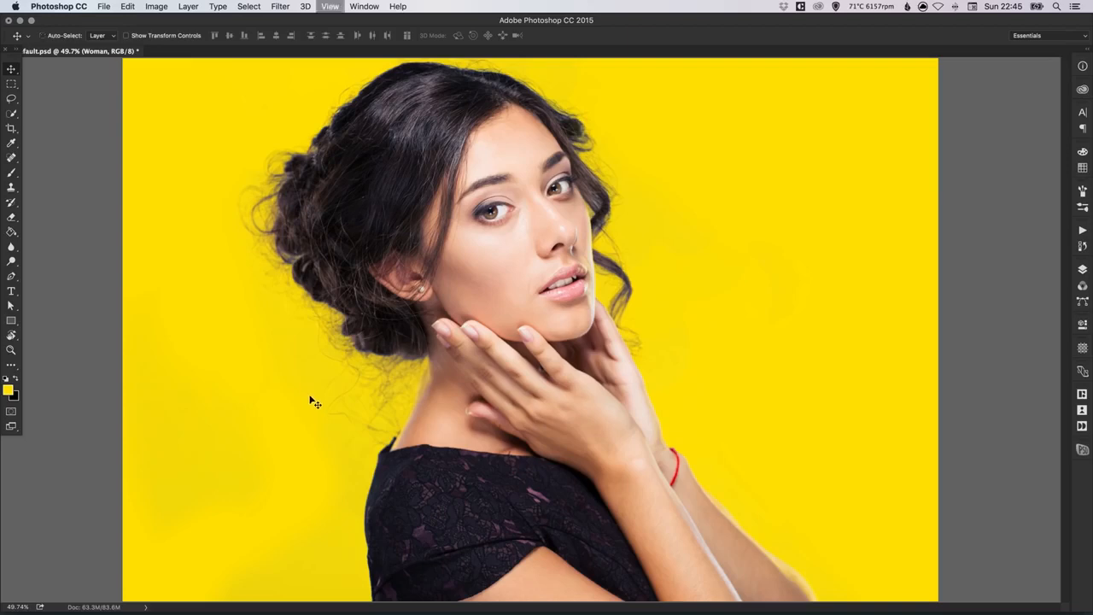
pyautogui.press('super+plus')
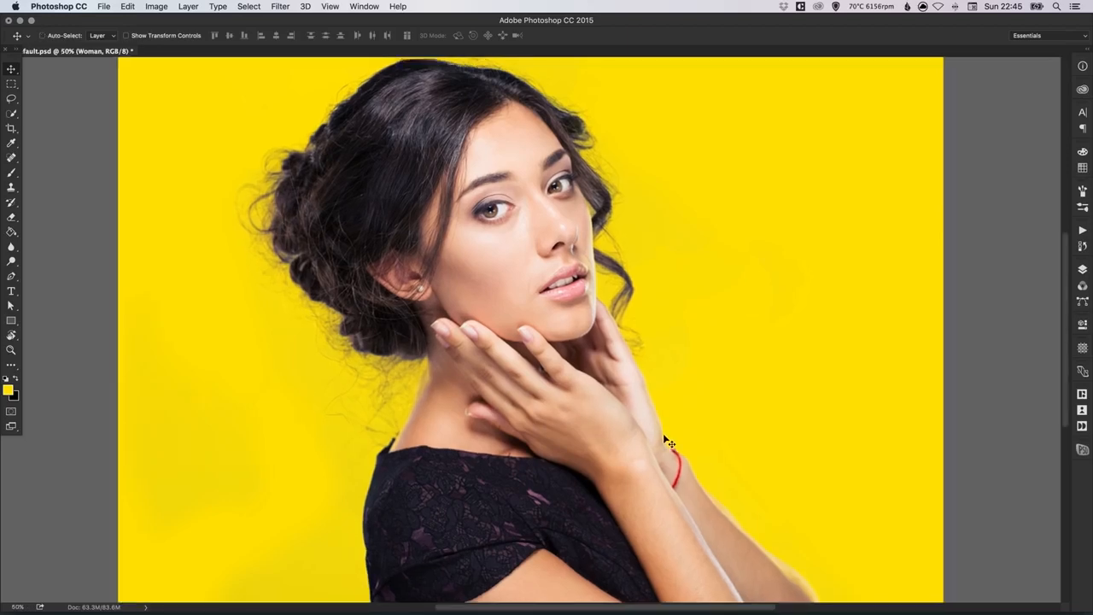
pyautogui.press('super+plus')
pyautogui.press('super+plus')
pyautogui.moveTo(727, 462); pyautogui.dragTo(579, 297)
pyautogui.moveTo(410, 107); pyautogui.dragTo(595, 351)
pyautogui.moveTo(466, 276); pyautogui.dragTo(464, 350)
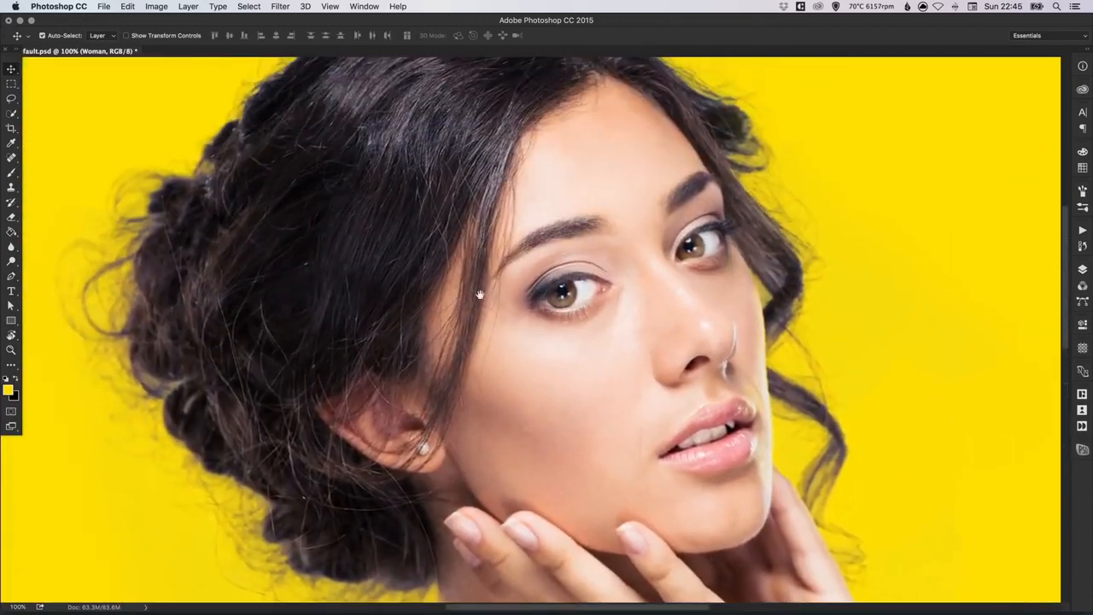
pyautogui.moveTo(478, 293); pyautogui.dragTo(393, 397)
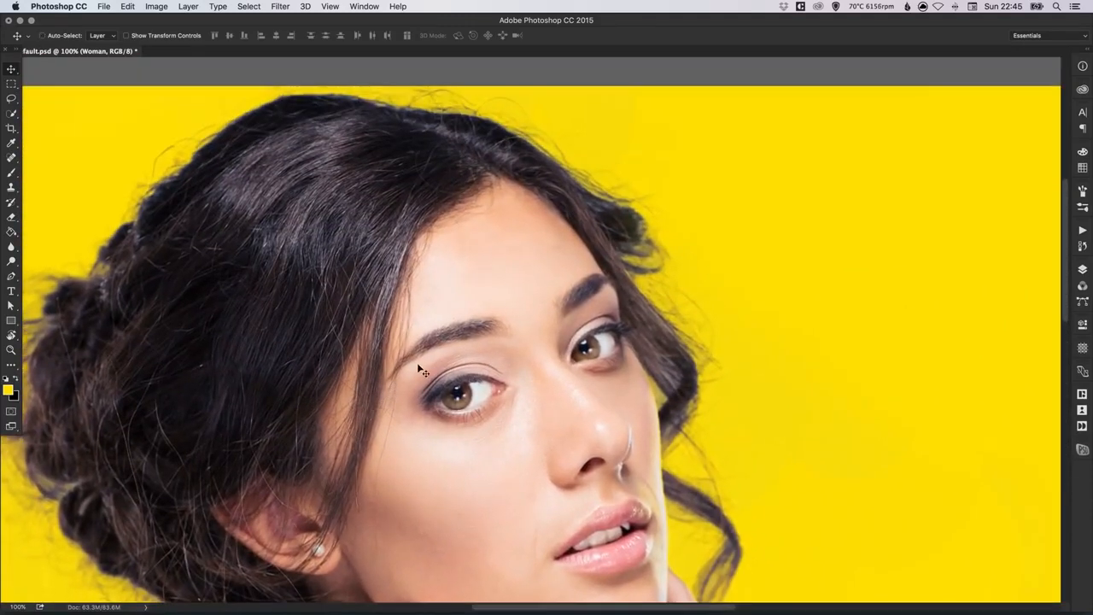
pyautogui.press('super+0')
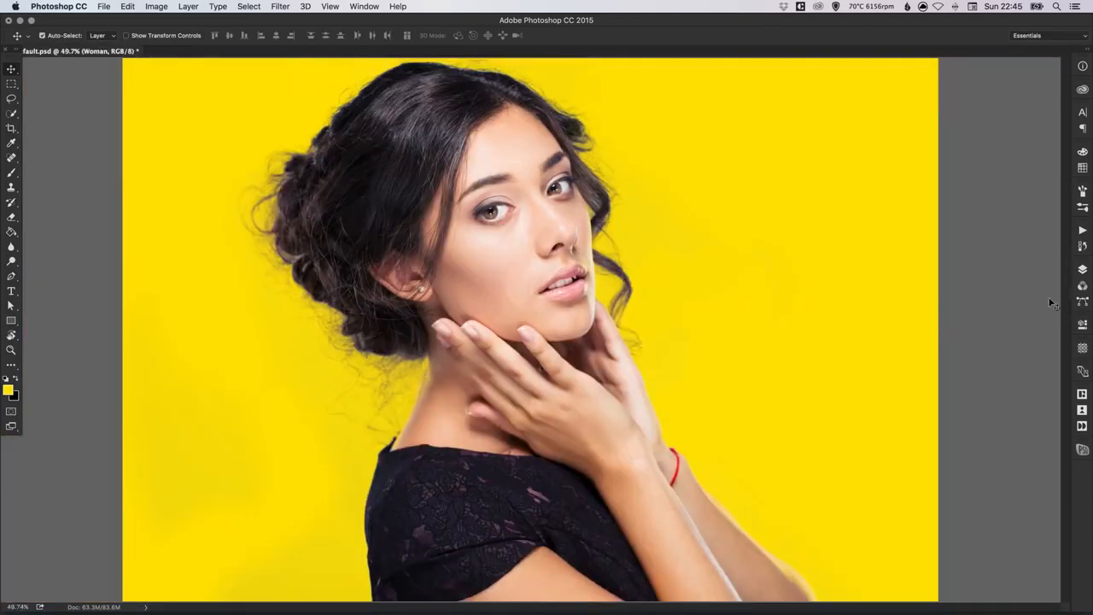
# Try recolouring the Awesome Bright Colour layer to blue with Hue/Saturation at hue +155 and slightly raised lightness, then discard the adjustment.
pyautogui.click(1083, 270)
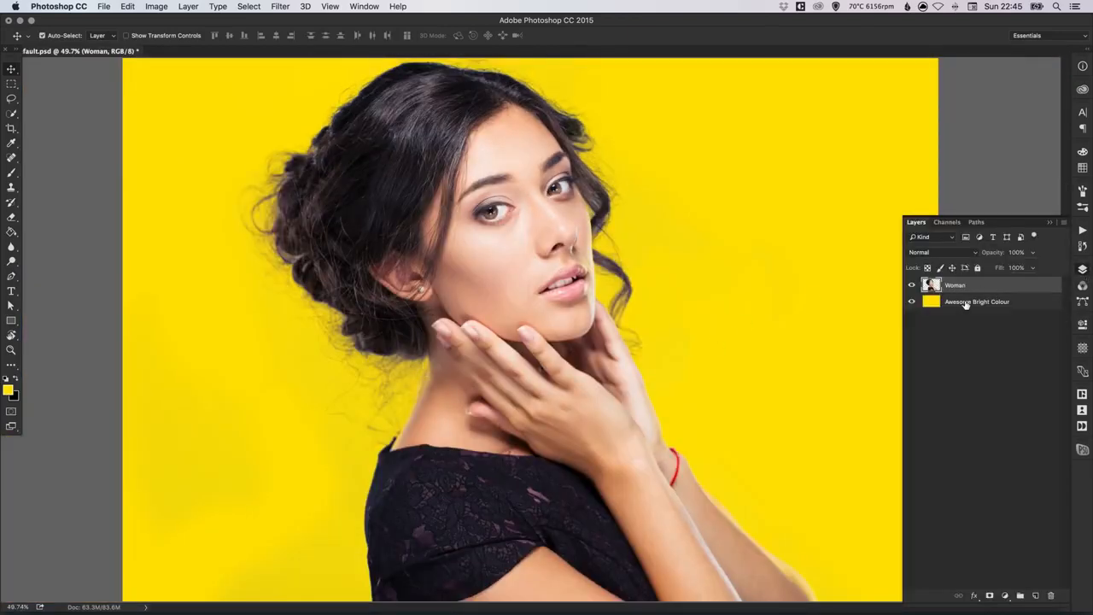
pyautogui.click(965, 304)
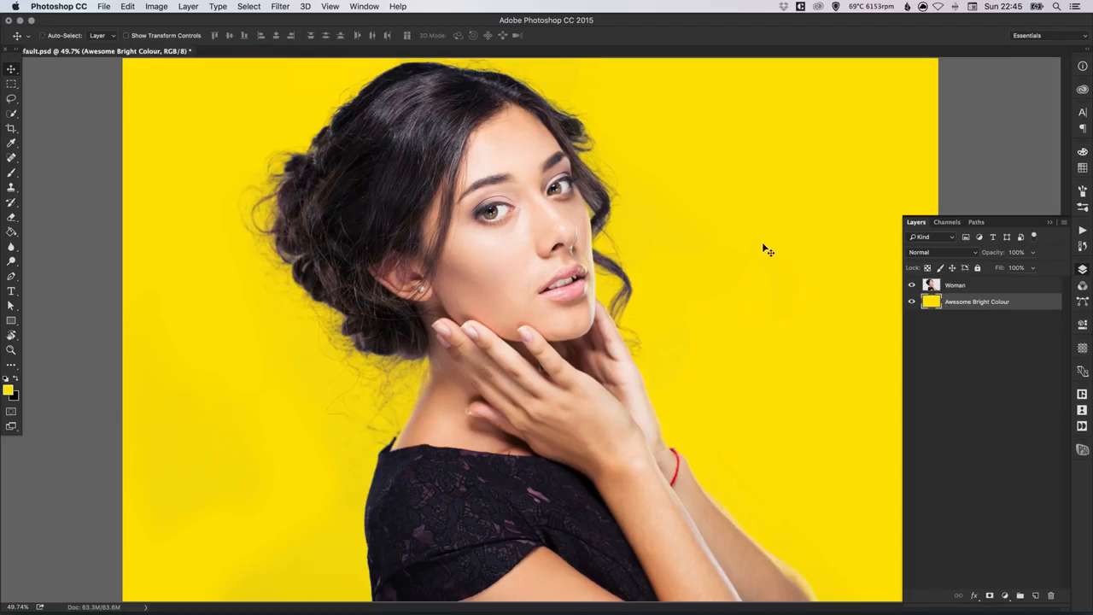
pyautogui.press('super+u')
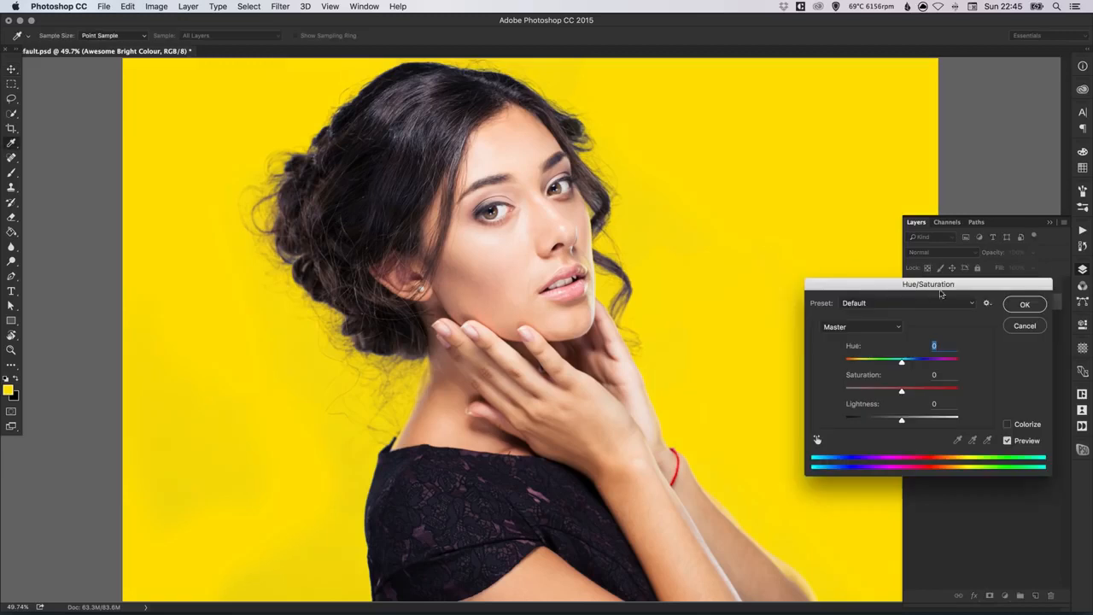
pyautogui.moveTo(947, 289); pyautogui.dragTo(937, 370)
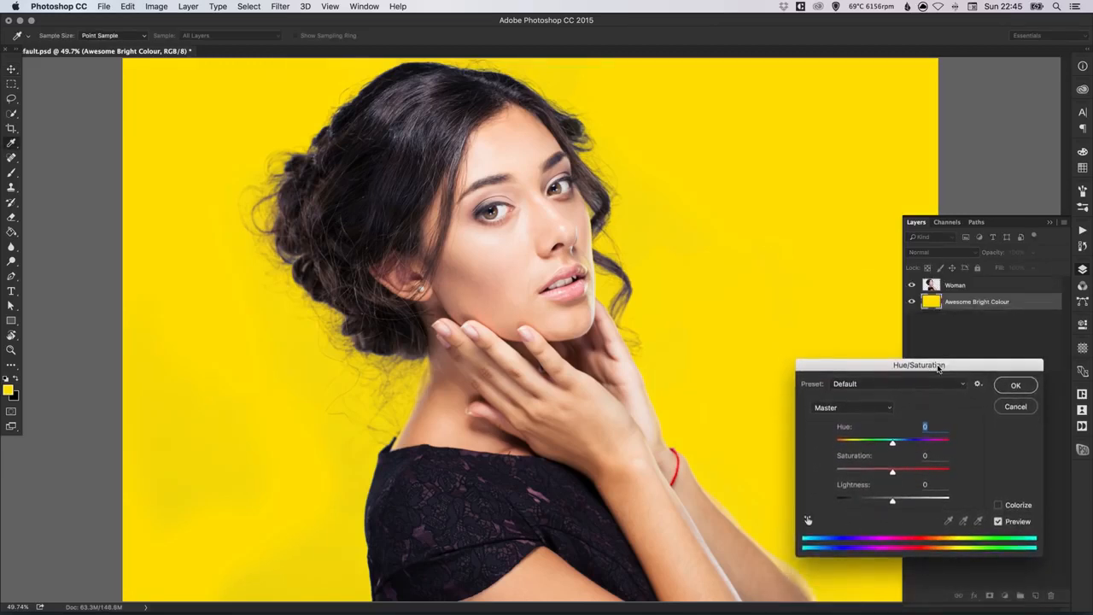
pyautogui.moveTo(889, 444); pyautogui.dragTo(944, 443)
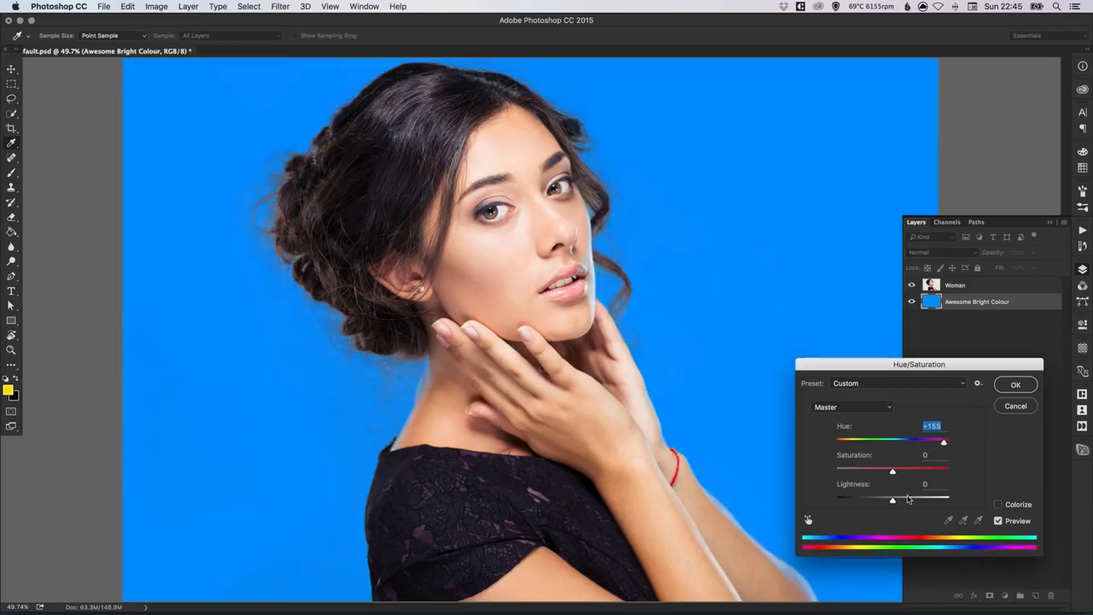
pyautogui.moveTo(892, 500)
pyautogui.mouseDown()
pyautogui.moveTo(963, 499)
pyautogui.moveTo(801, 509)
pyautogui.moveTo(897, 500)
pyautogui.mouseUp()
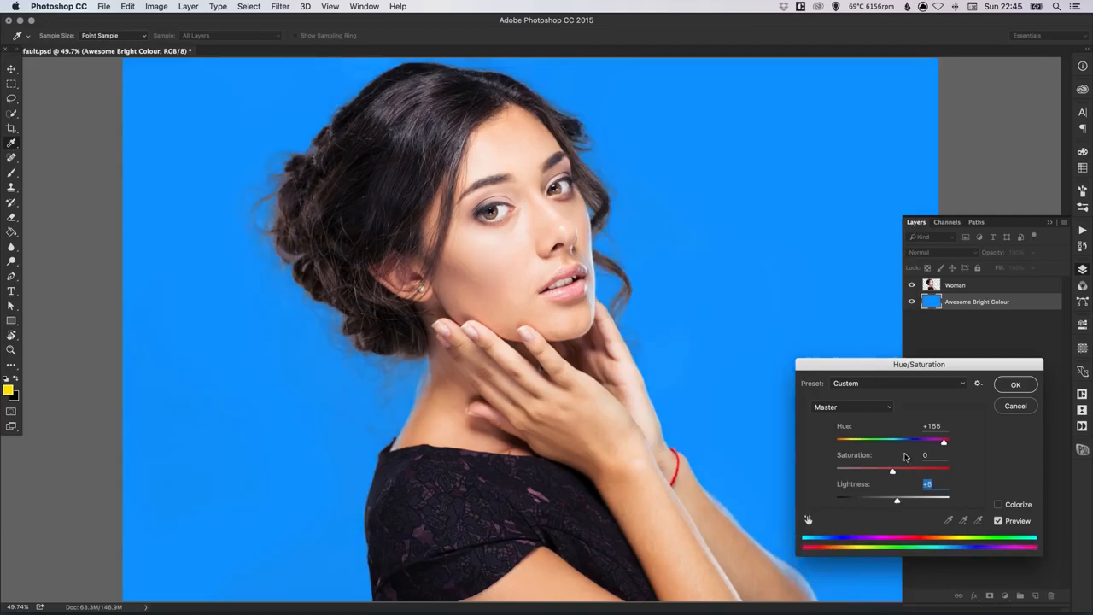
pyautogui.click(1016, 407)
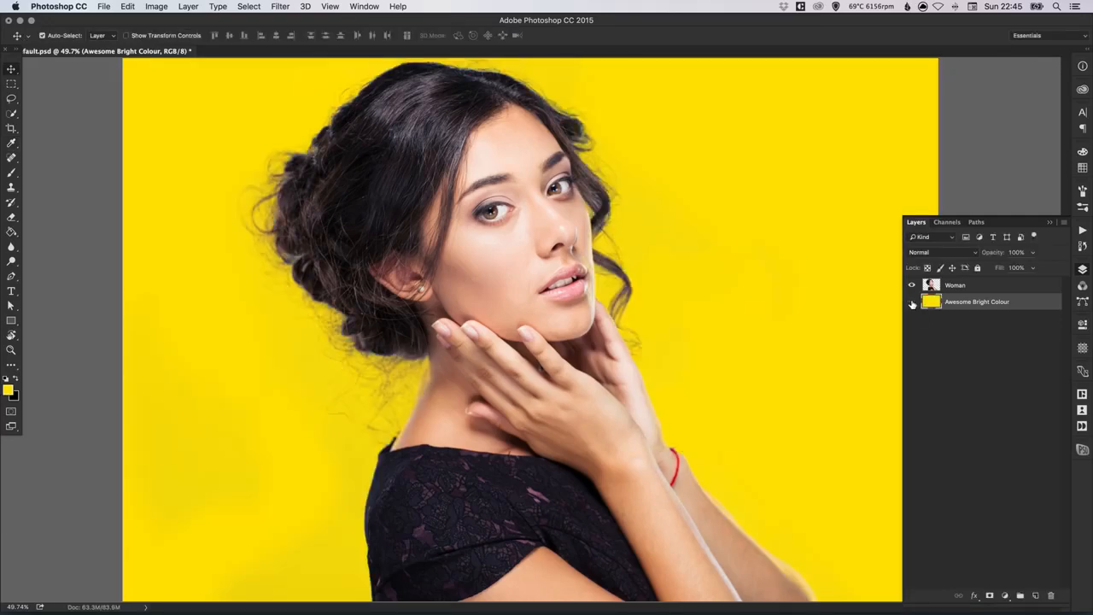
# Hide the Awesome Bright Colour layer so the cut-out woman stands alone on transparency, and put the layer list away.
pyautogui.click(912, 302)
pyautogui.click(1082, 274)
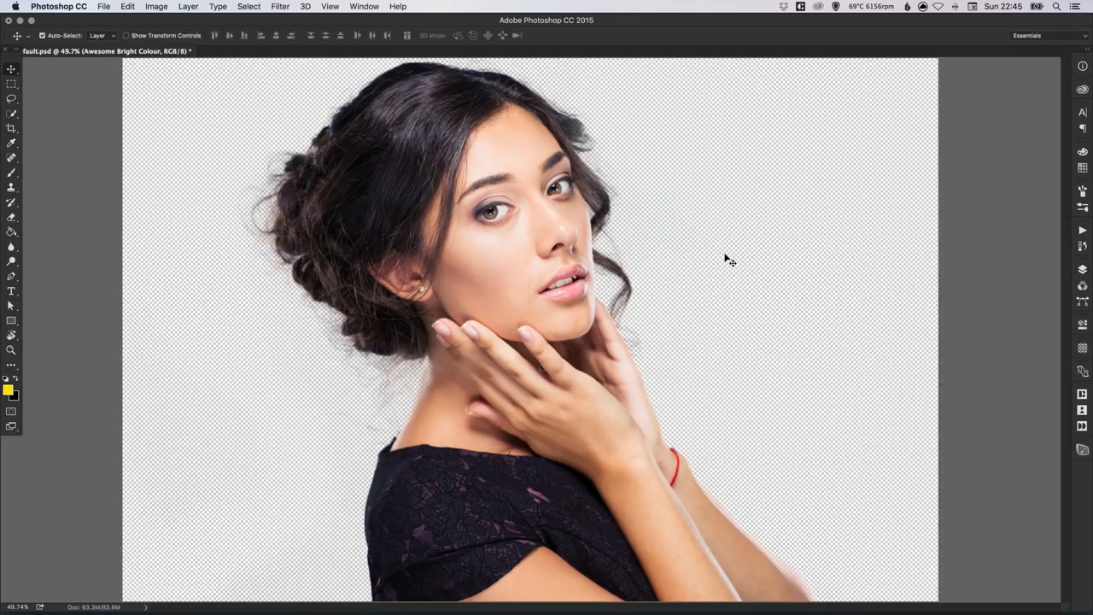